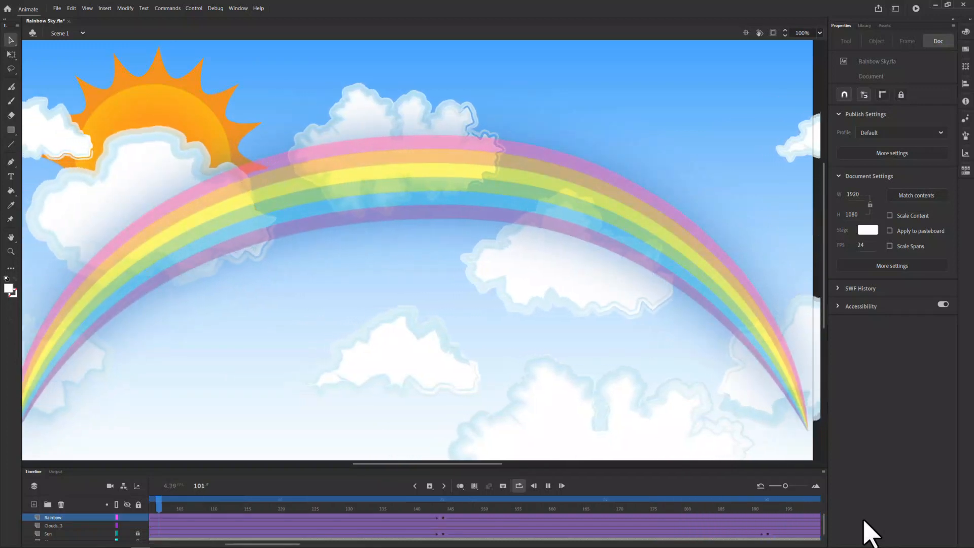
Step: Stop the rainbow animation's playback and open the Cloud Field.fla document from the Sky Project folder
left_click(547, 485)
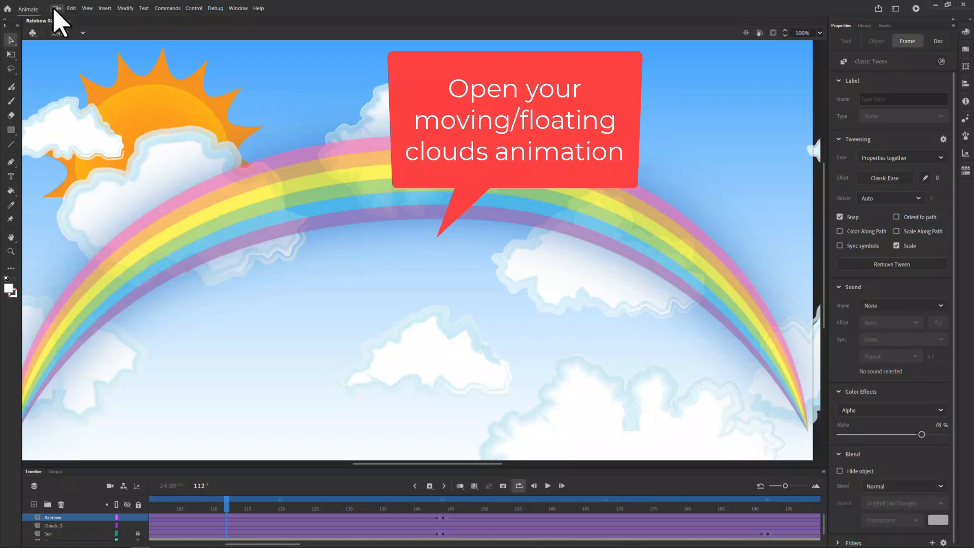
left_click(56, 9)
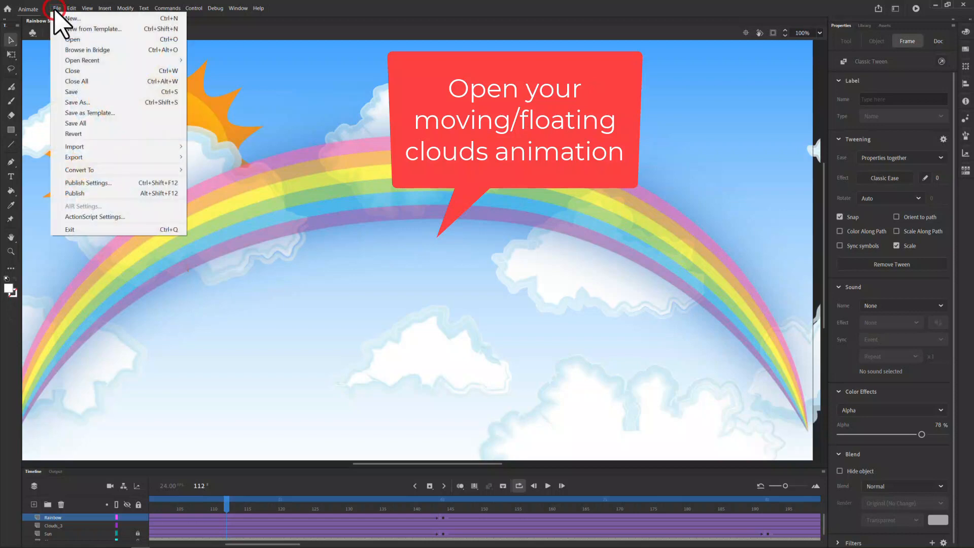
left_click(66, 39)
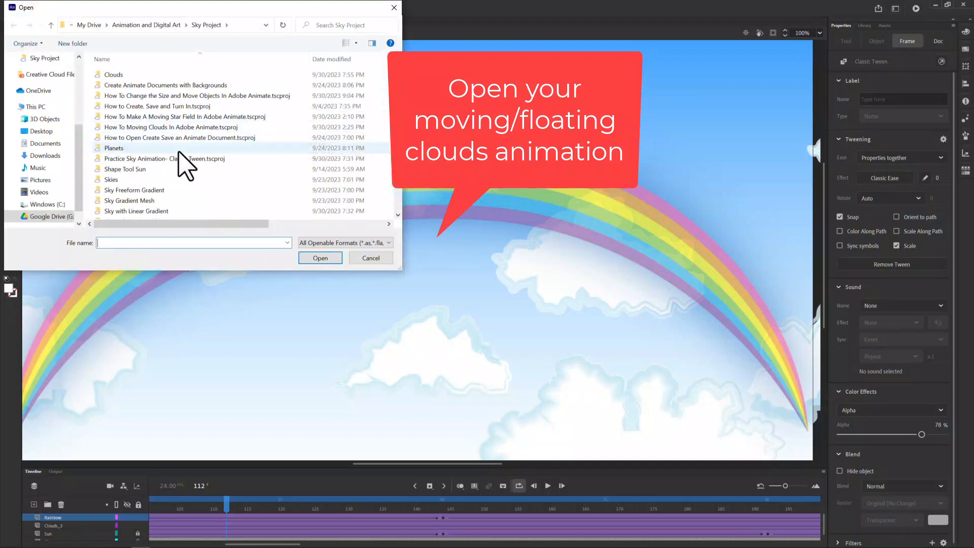
scroll(177, 157, "down", 2)
scroll(172, 154, "down", 2)
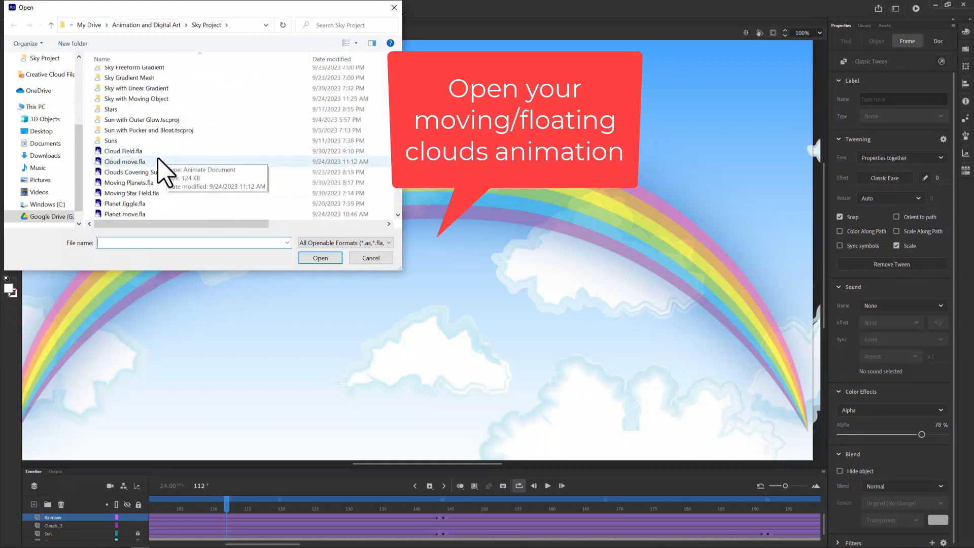
left_click(126, 151)
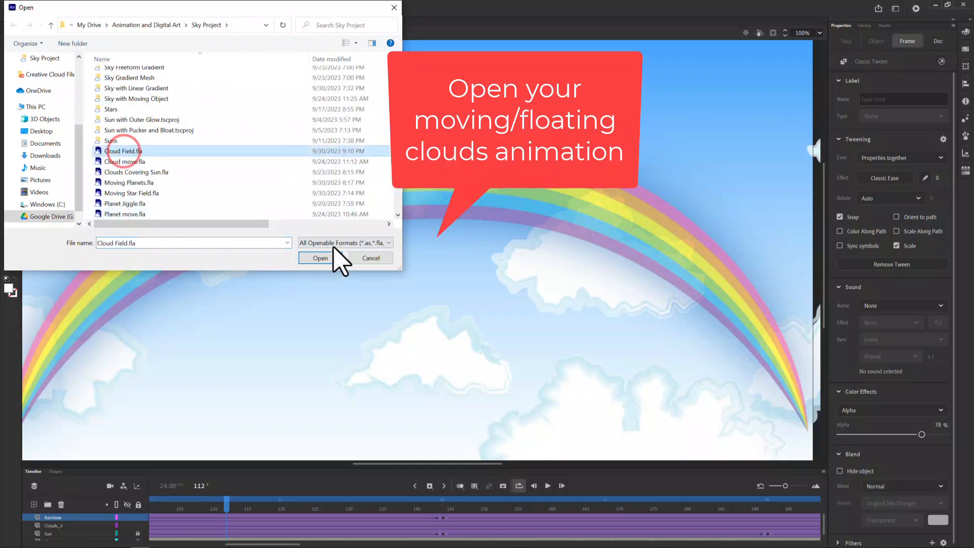
left_click(328, 261)
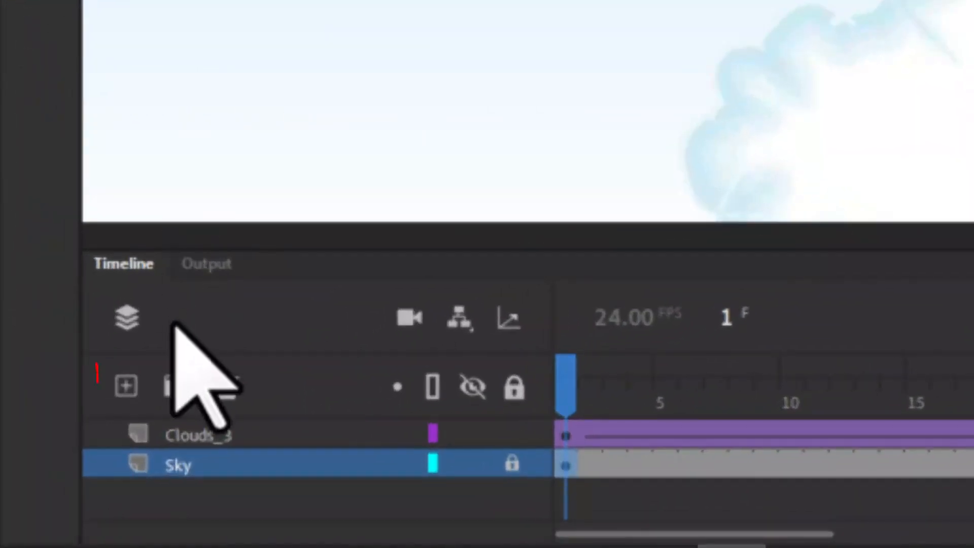
Step: Add a new layer between Clouds_3 and Sky and name it Sun
left_click(125, 388)
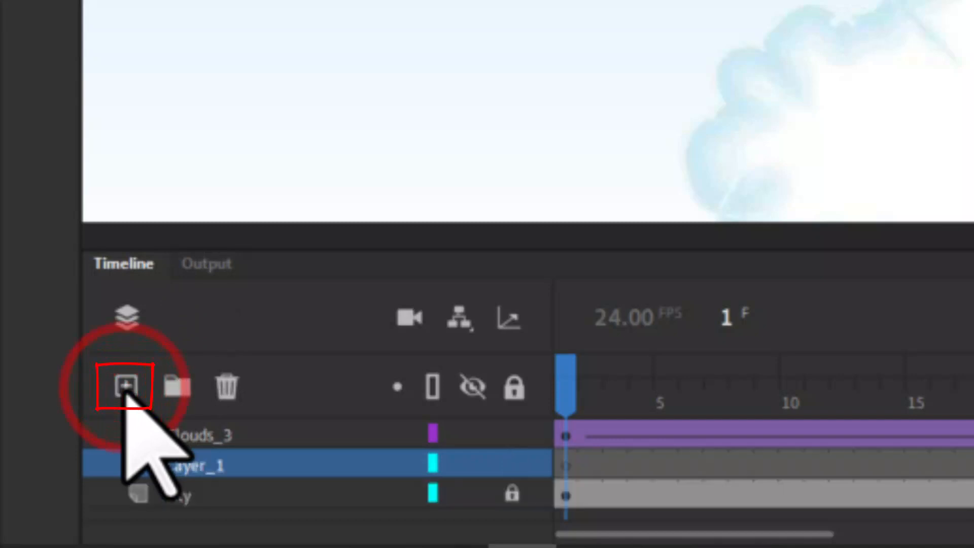
left_click(188, 464)
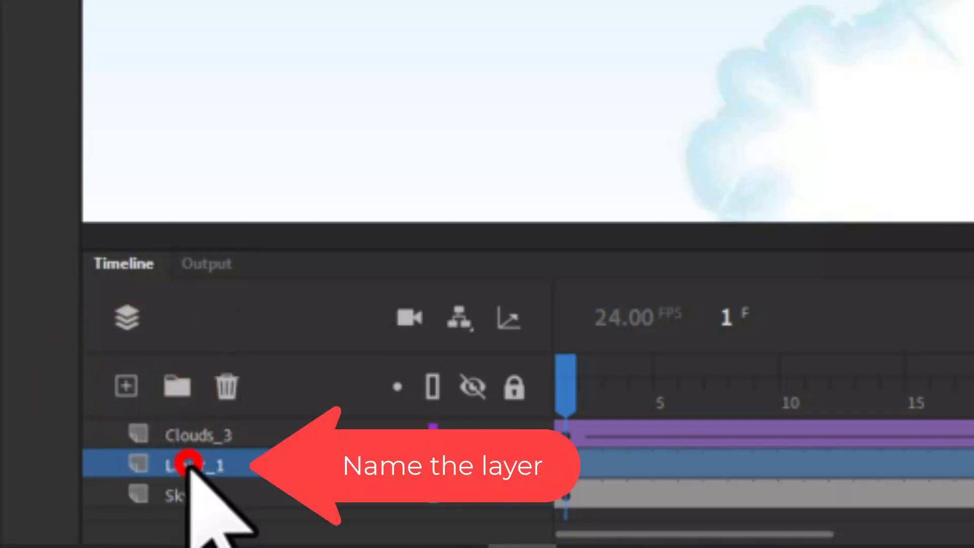
double_click(189, 466)
type("S")
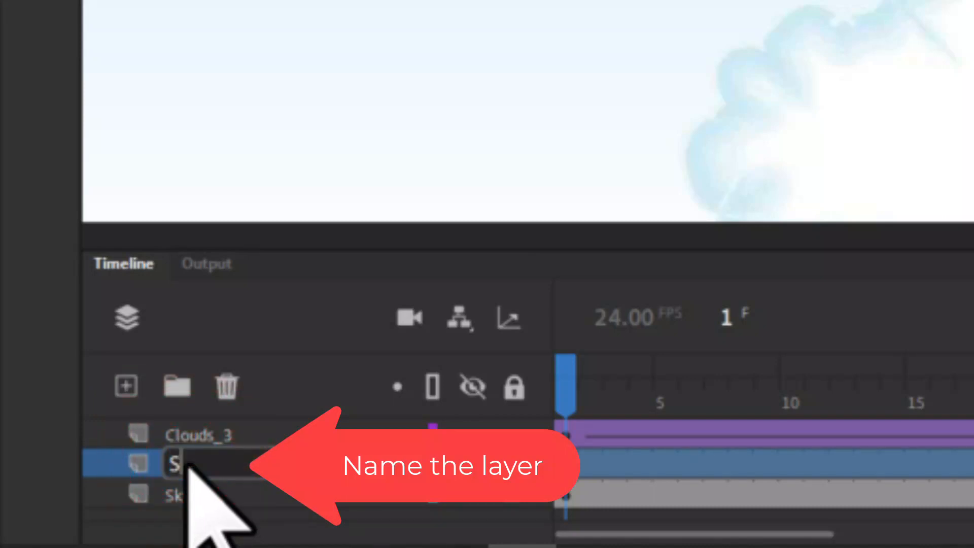
type("un")
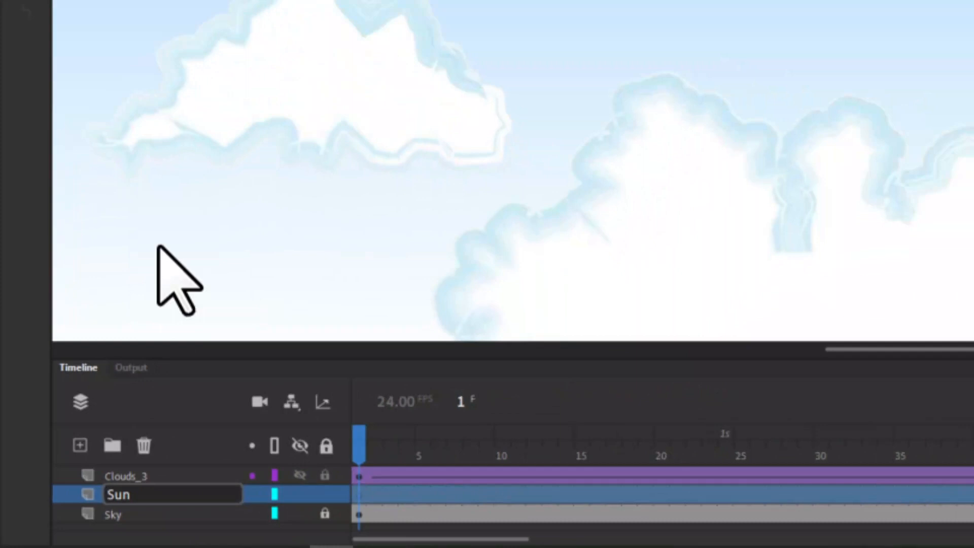
key("Return")
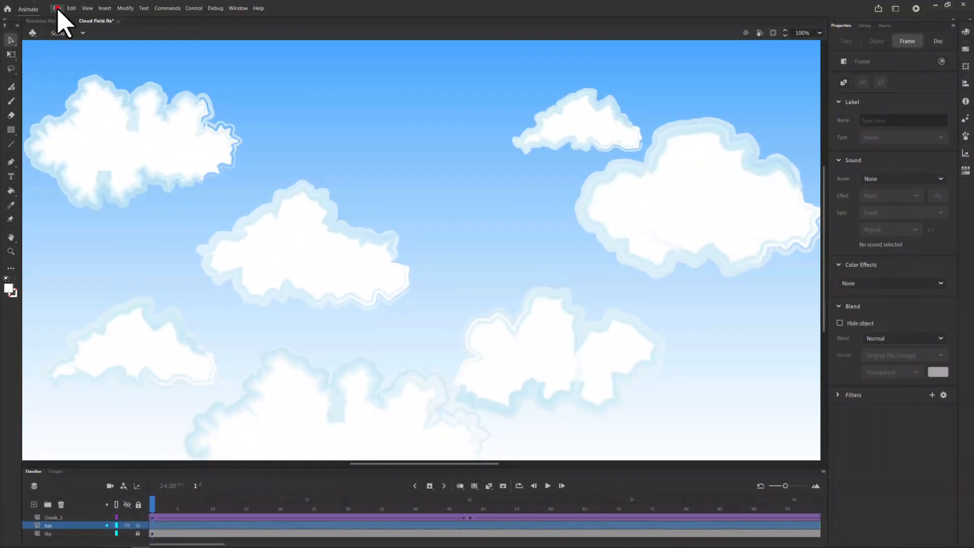
Step: Import Sun Pucker and Bloat.ai from the Suns folder into the library with both its ellipse and path included
left_click(57, 9)
mouse_move(118, 147)
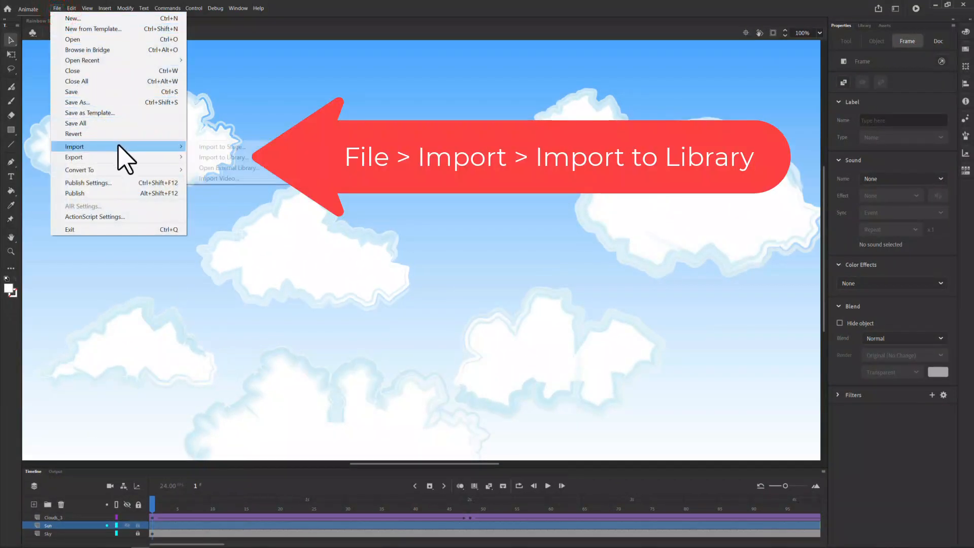
left_click(213, 160)
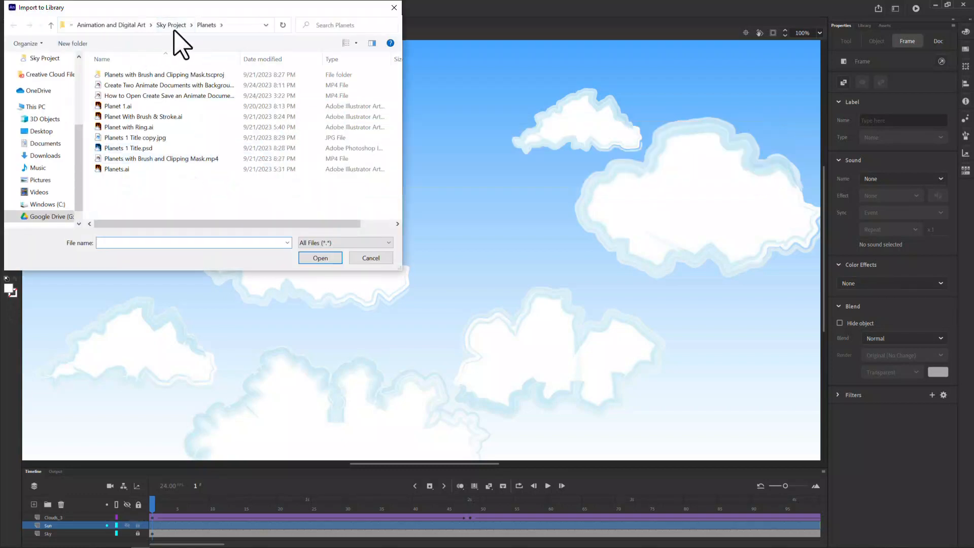
left_click(175, 26)
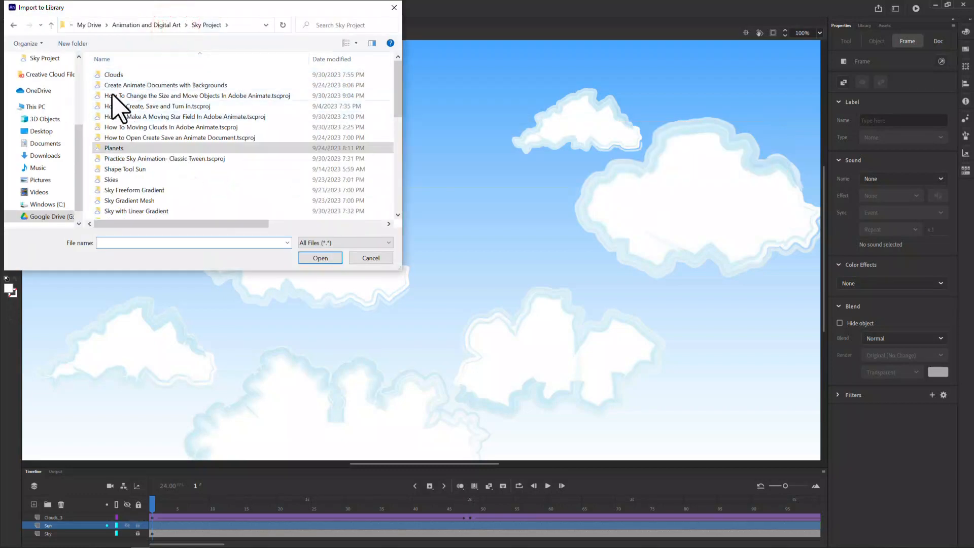
left_click(111, 96)
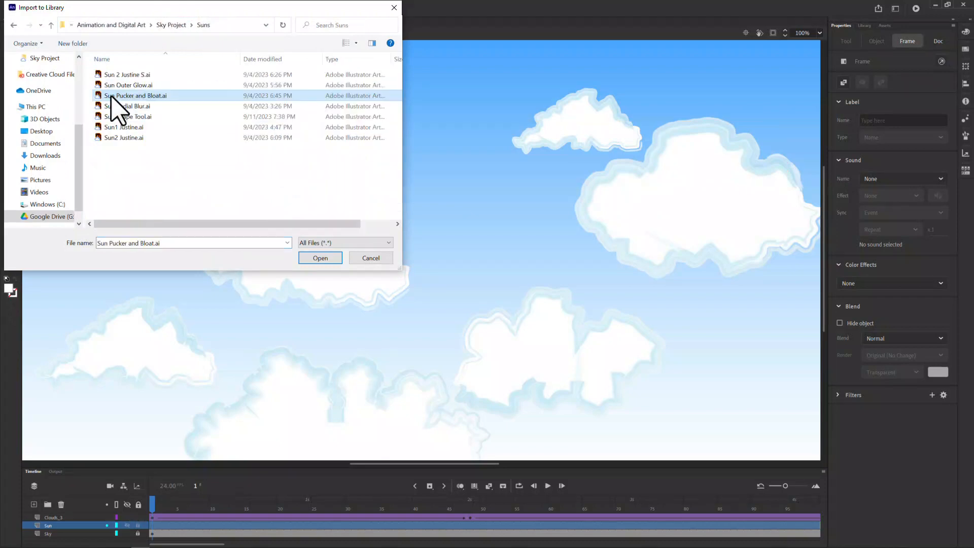
left_click(323, 258)
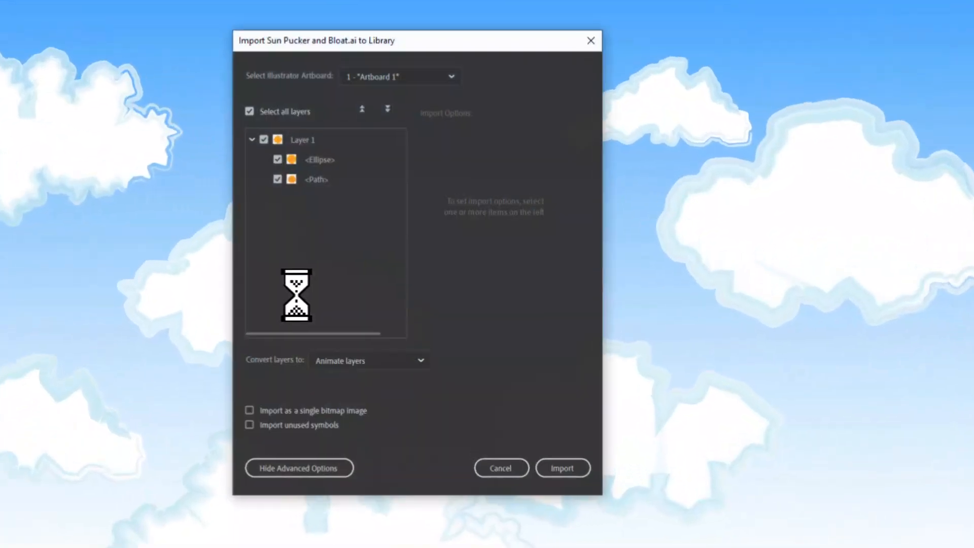
left_click(277, 179)
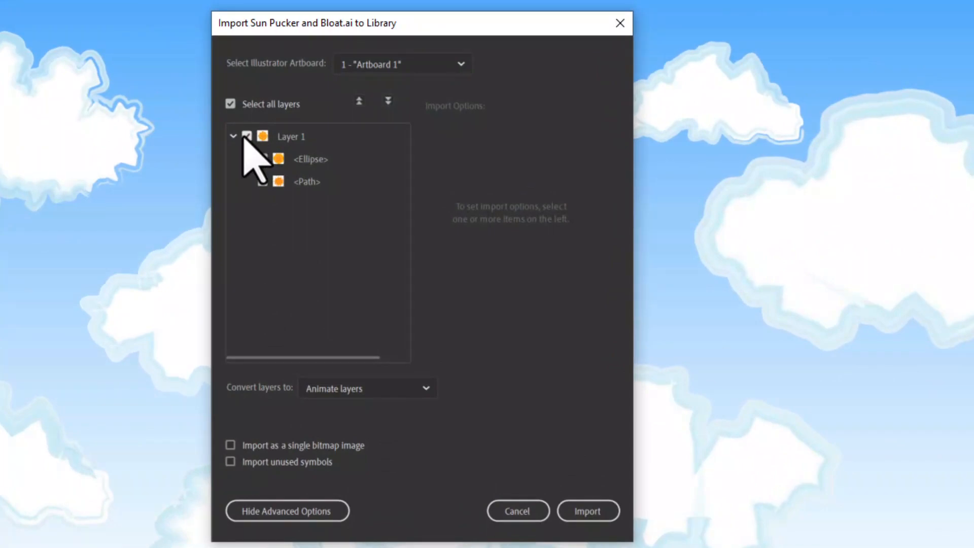
left_click(262, 181)
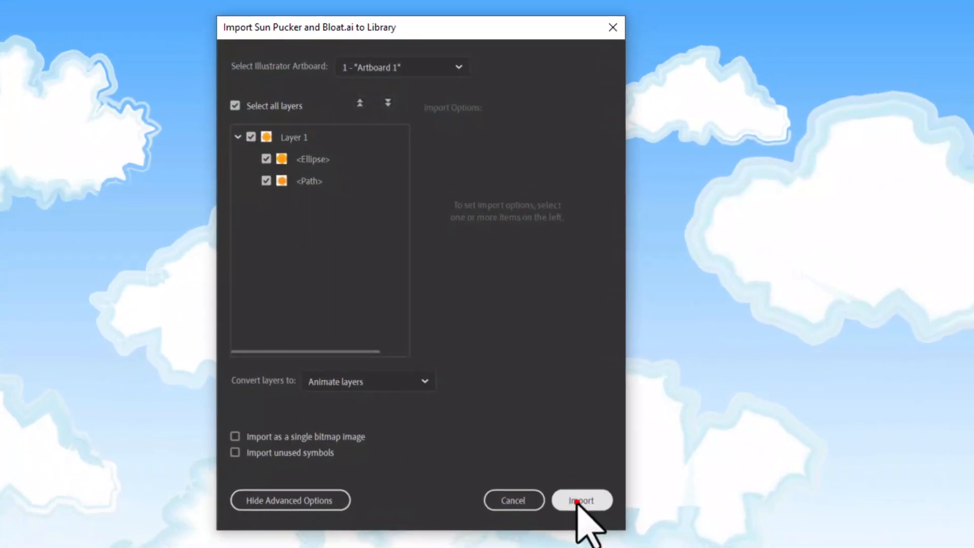
left_click(584, 513)
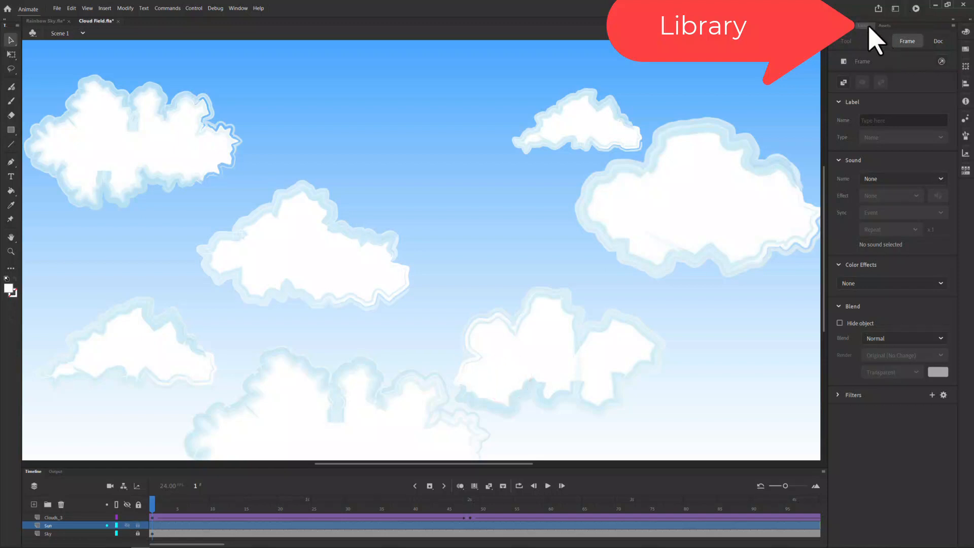
Step: Place the Sun symbol from the library on the stage, in the upper-left part of the sky
left_click(867, 25)
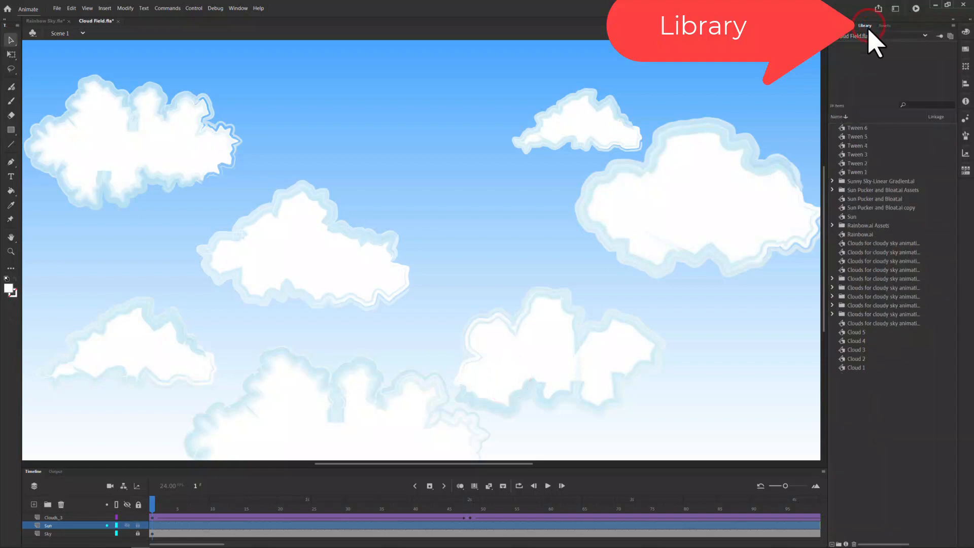
left_click(854, 216)
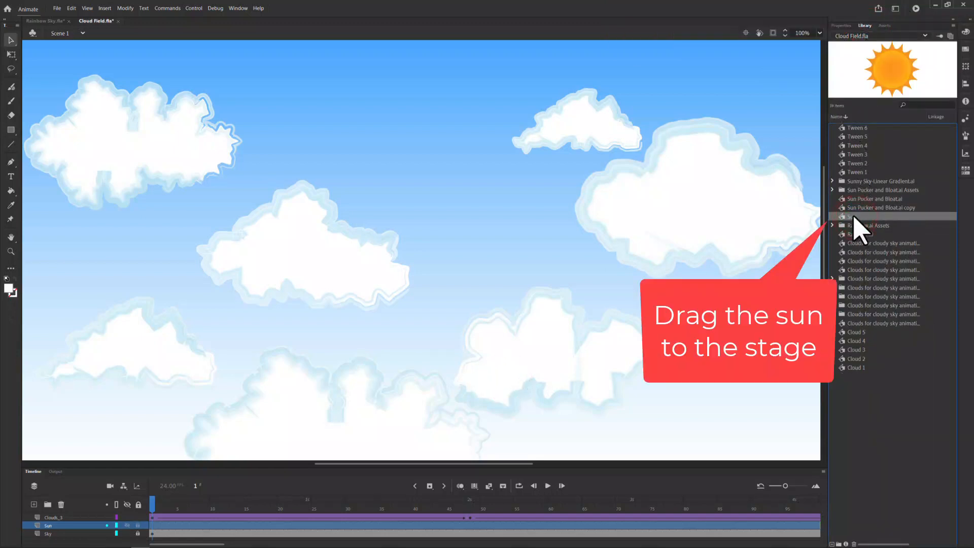
left_click_drag(855, 217, 253, 140)
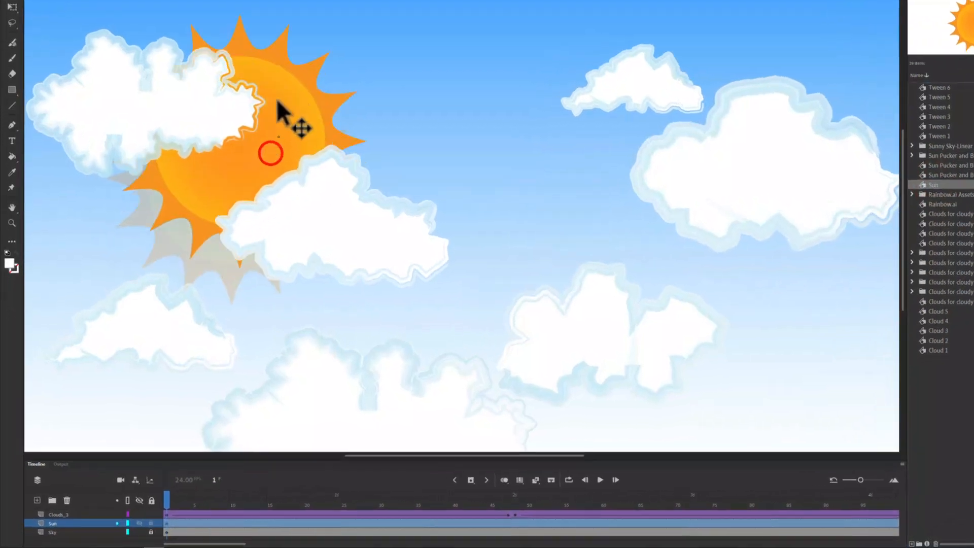
left_click_drag(277, 102, 324, 90)
left_click_drag(410, 11, 413, 11)
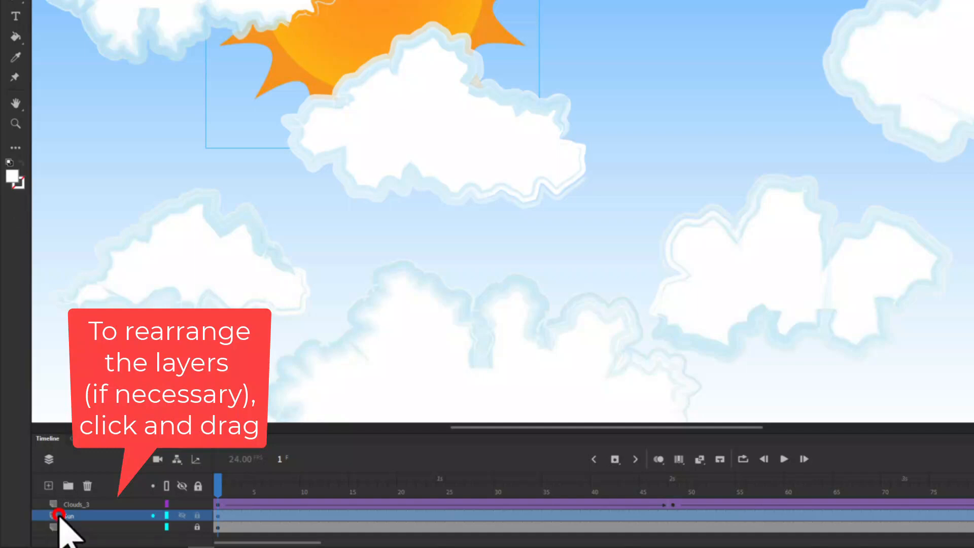
Step: Try the Sun layer above the Clouds_3 layer and undo the reordering
left_click_drag(60, 516, 64, 502)
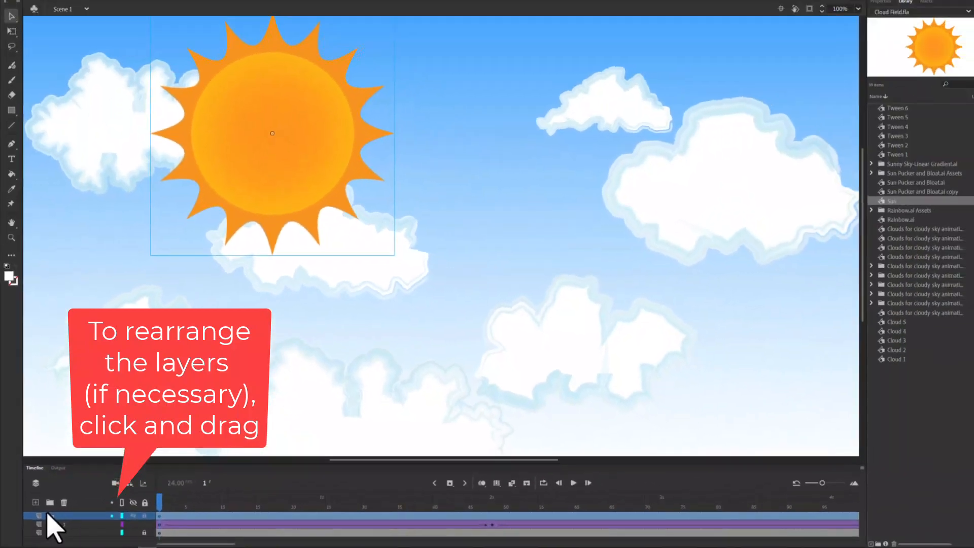
key("ctrl+z")
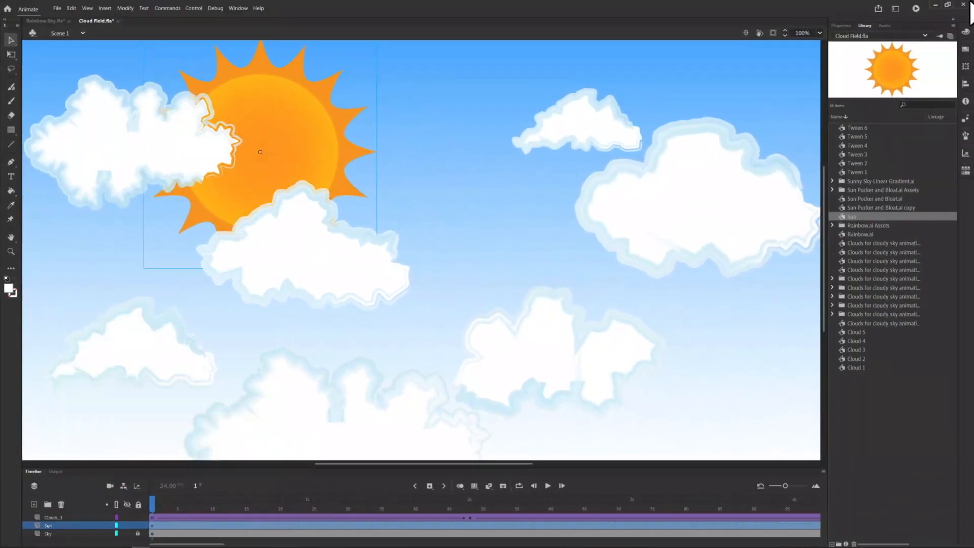
Step: Move the sun farther left so it sits mostly behind the upper-left cloud
left_click(819, 33)
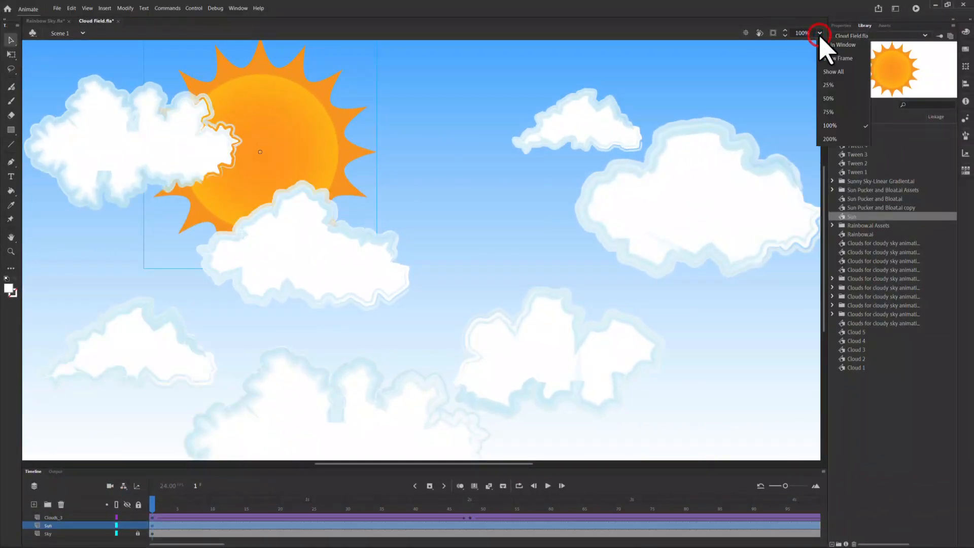
left_click(824, 112)
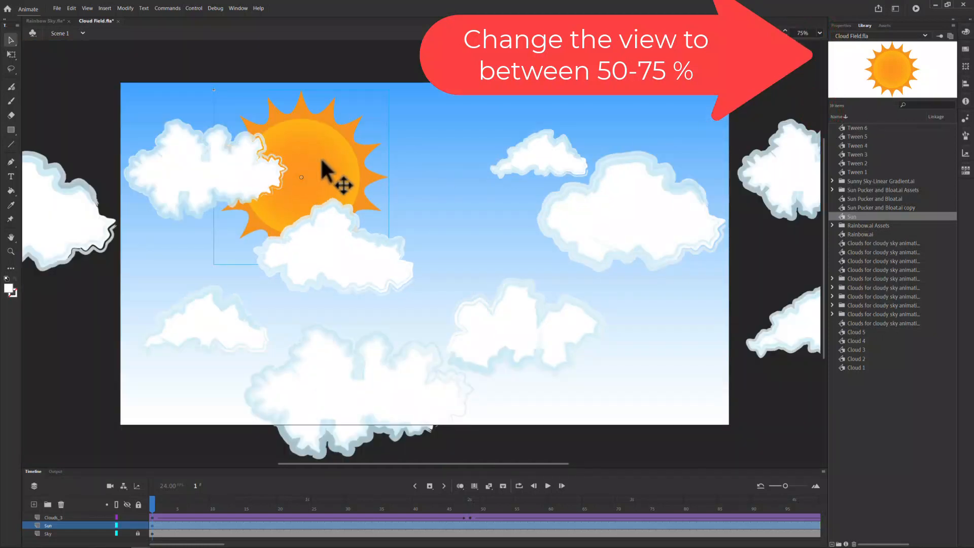
left_click_drag(321, 157, 268, 167)
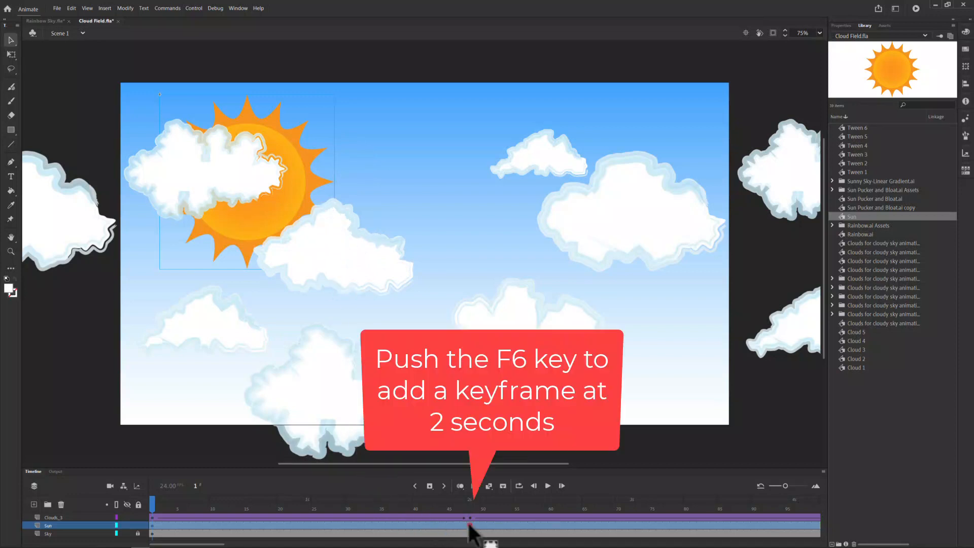
Step: Insert a keyframe at frame 48 of the Sun layer with the sun rotated slightly clockwise, and create a classic tween leading to it
left_click(469, 526)
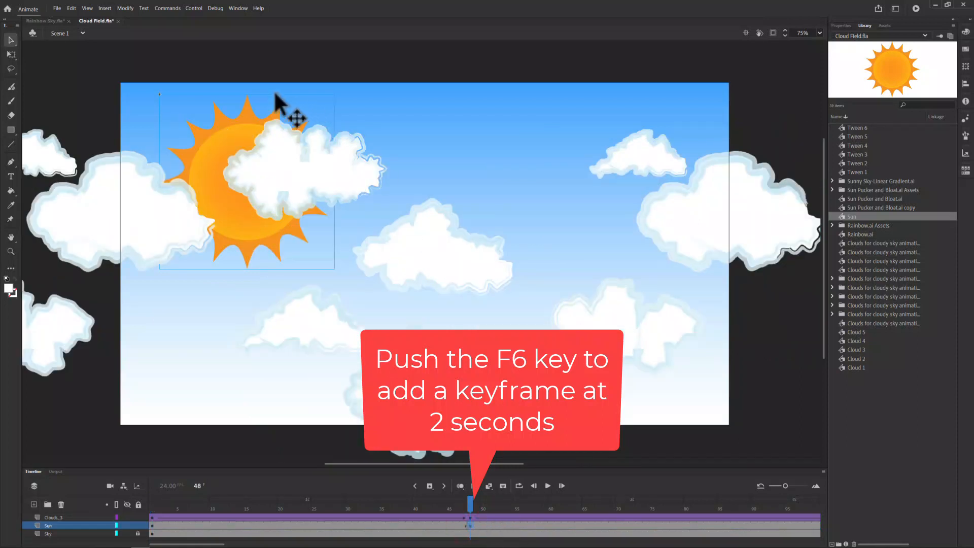
left_click(11, 55)
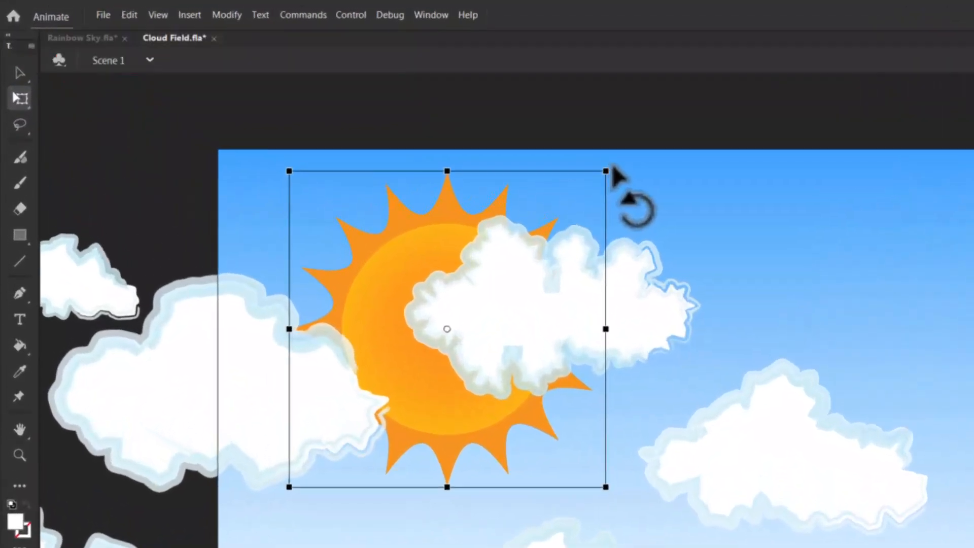
left_click_drag(615, 168, 651, 189)
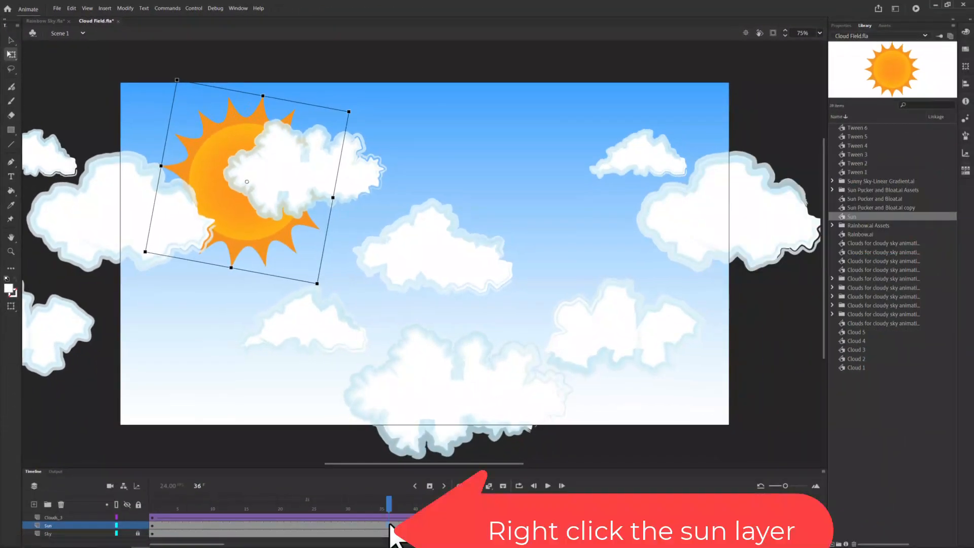
right_click(389, 526)
left_click(446, 251)
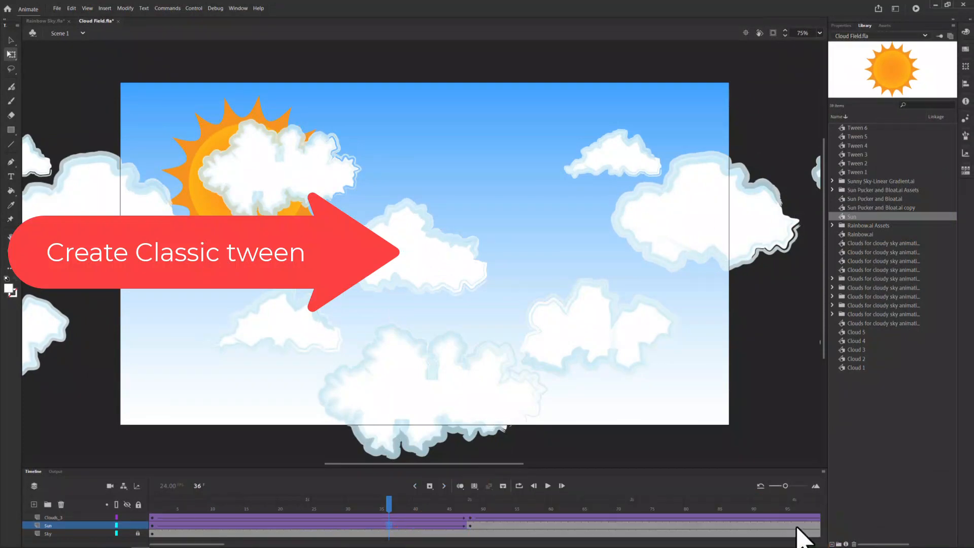
Step: Insert a Sun keyframe at frame 96 with the sun rotated counterclockwise to nearly upright, and create a classic tween from frame 48 to it
left_click(795, 526)
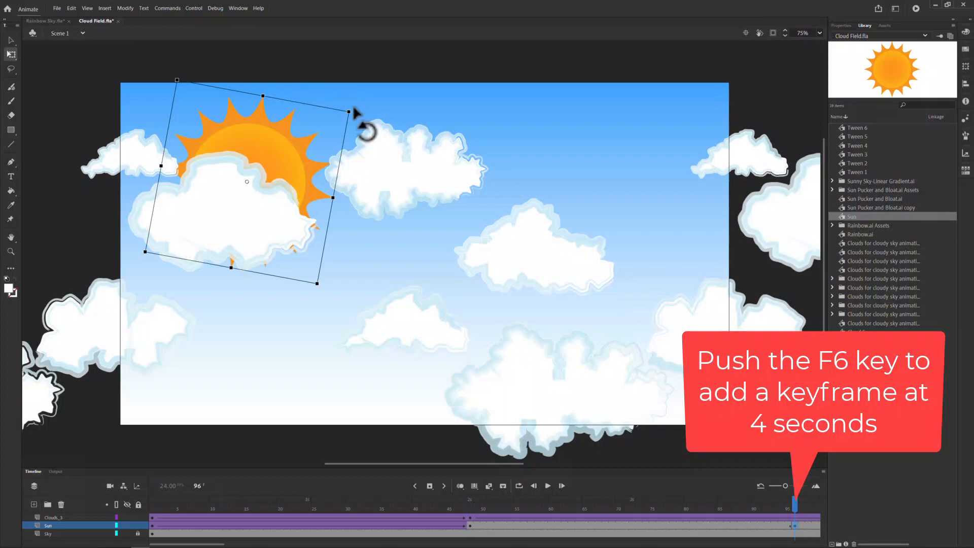
mouse_move(354, 104)
left_mouse_down()
mouse_move(346, 96)
mouse_move(355, 98)
left_mouse_up()
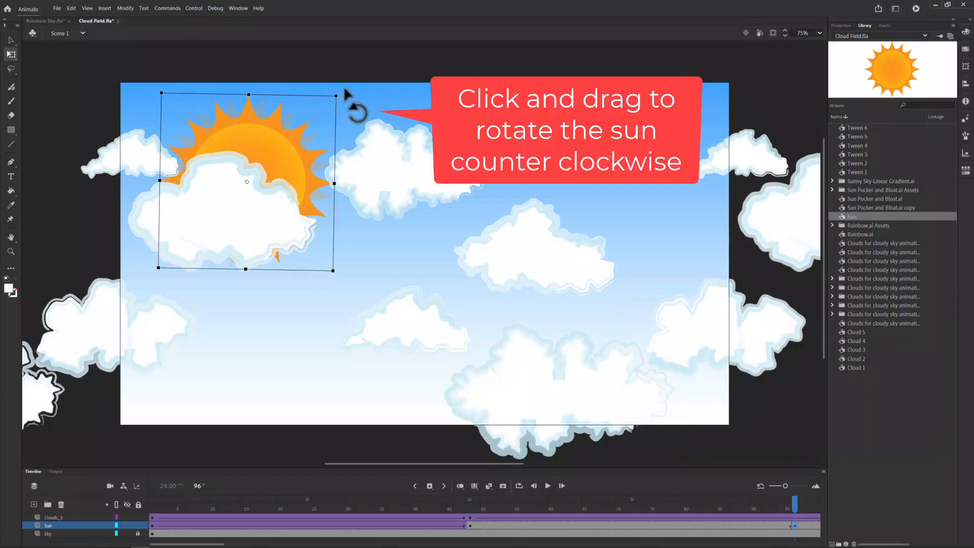
right_click(560, 525)
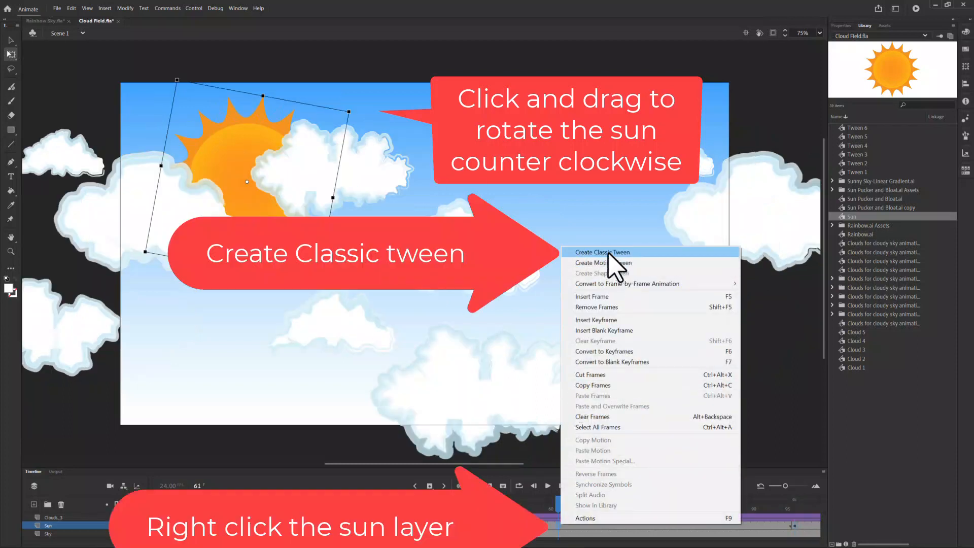
left_click(604, 253)
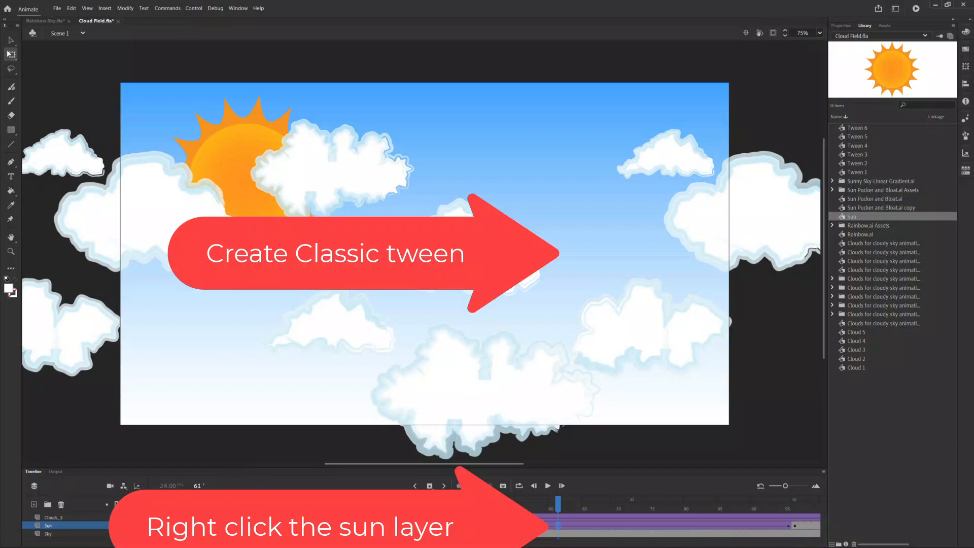
Step: Insert a Sun keyframe at frame 144 with the sun rotated slightly clockwise, and create a classic tween from frame 96 to it
left_click_drag(212, 543, 267, 543)
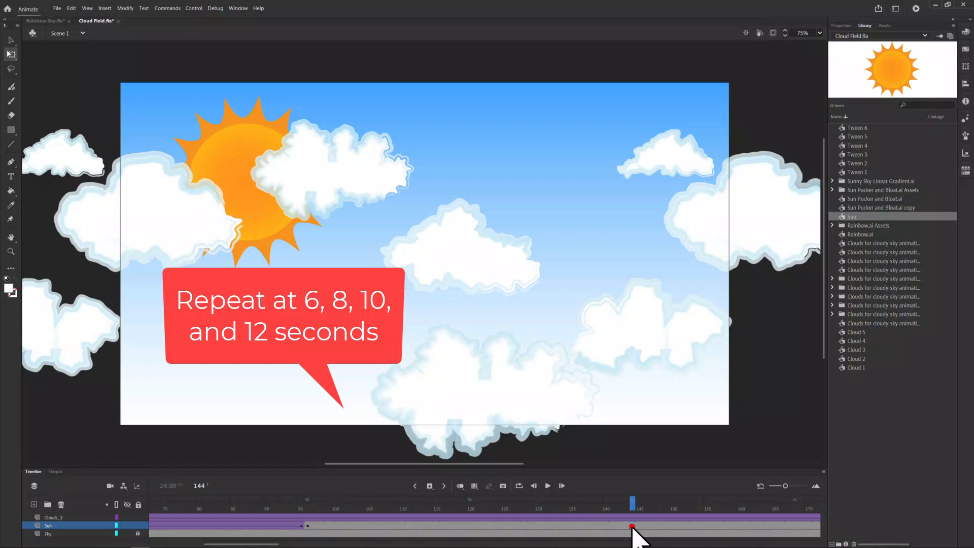
left_click(631, 527)
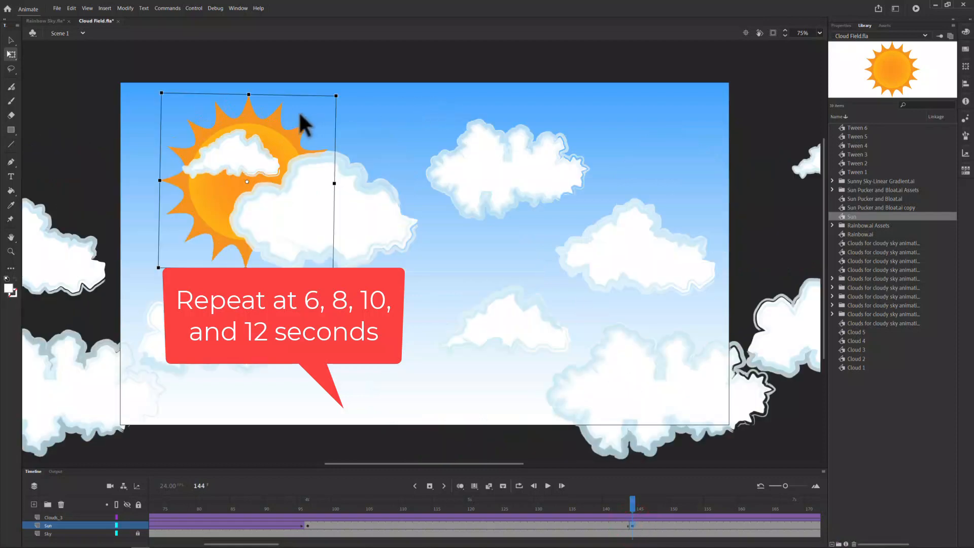
left_click_drag(340, 91, 359, 118)
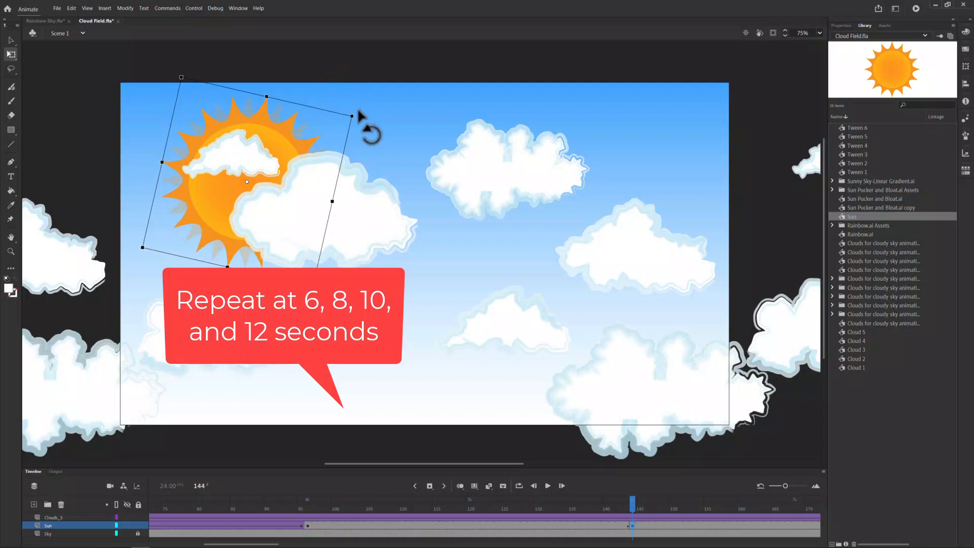
right_click(477, 525)
left_click(518, 255)
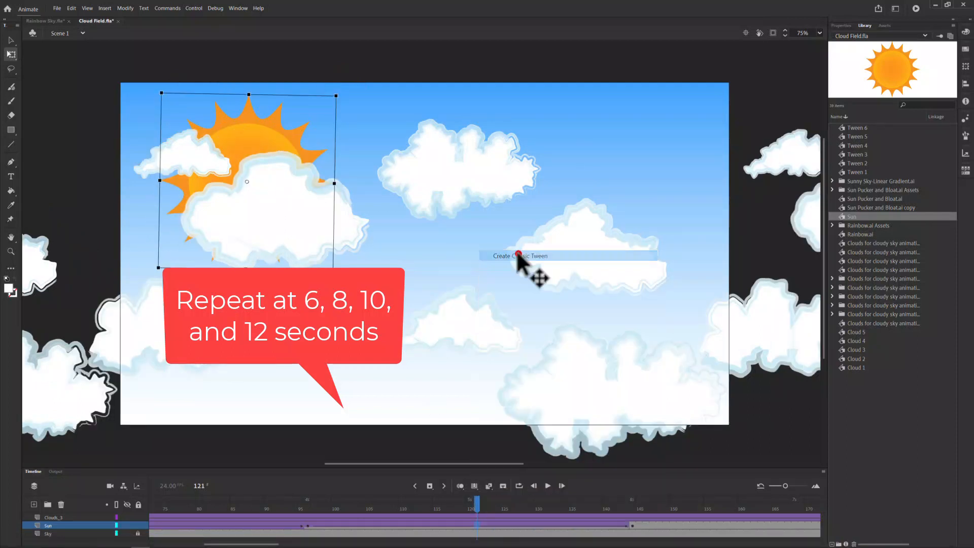
Step: Insert a Sun keyframe at frame 192 with the sun rotated counterclockwise to nearly upright, and create a classic tween from frame 144 to it
left_click_drag(278, 545, 322, 545)
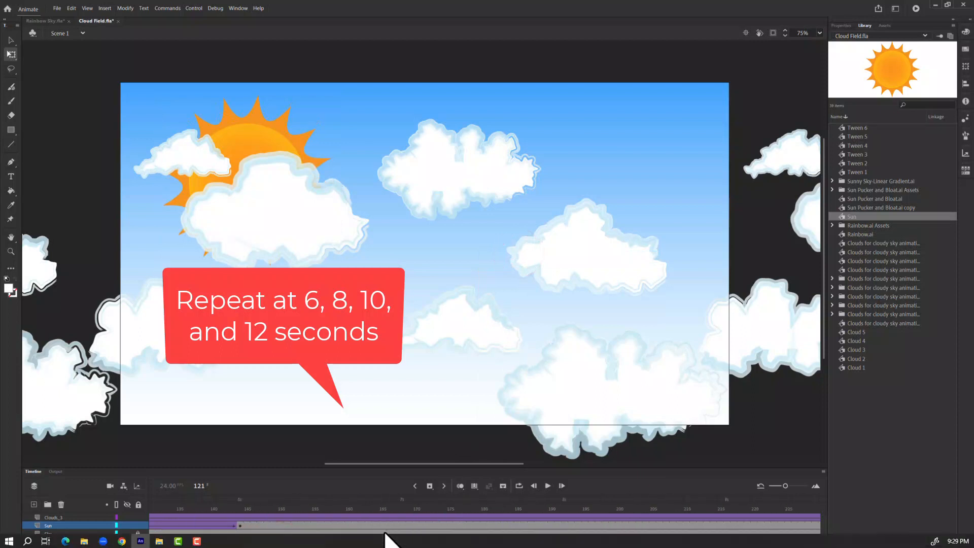
left_click(563, 526)
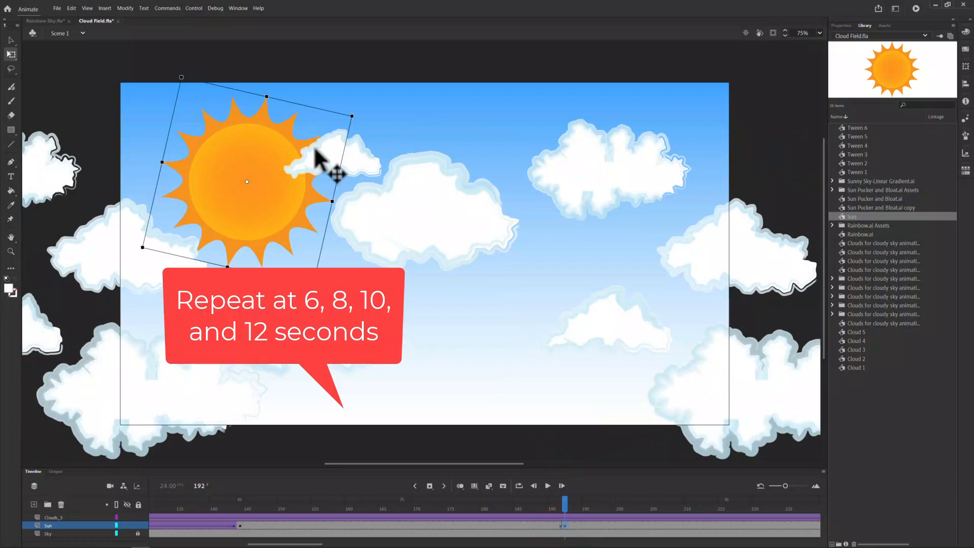
left_click_drag(355, 112, 337, 135)
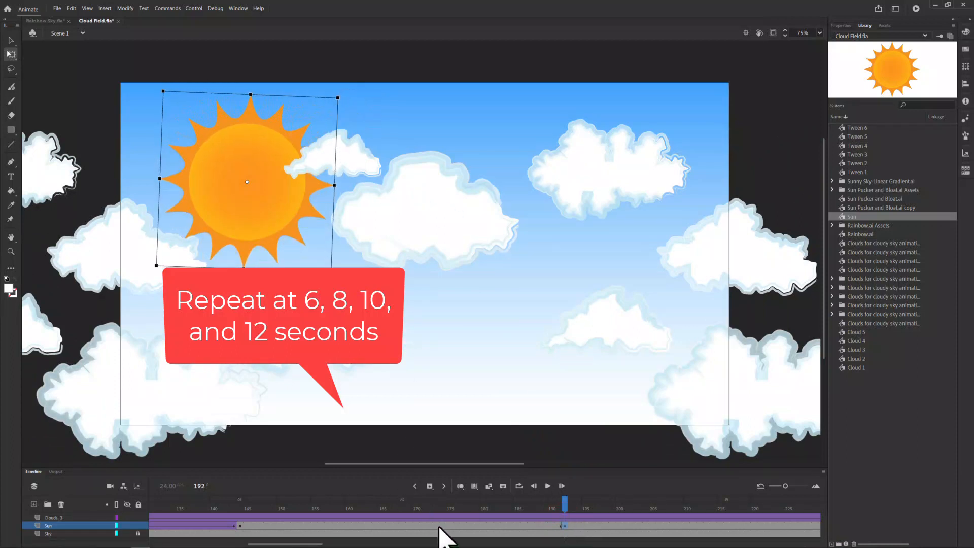
right_click(439, 528)
left_click(487, 253)
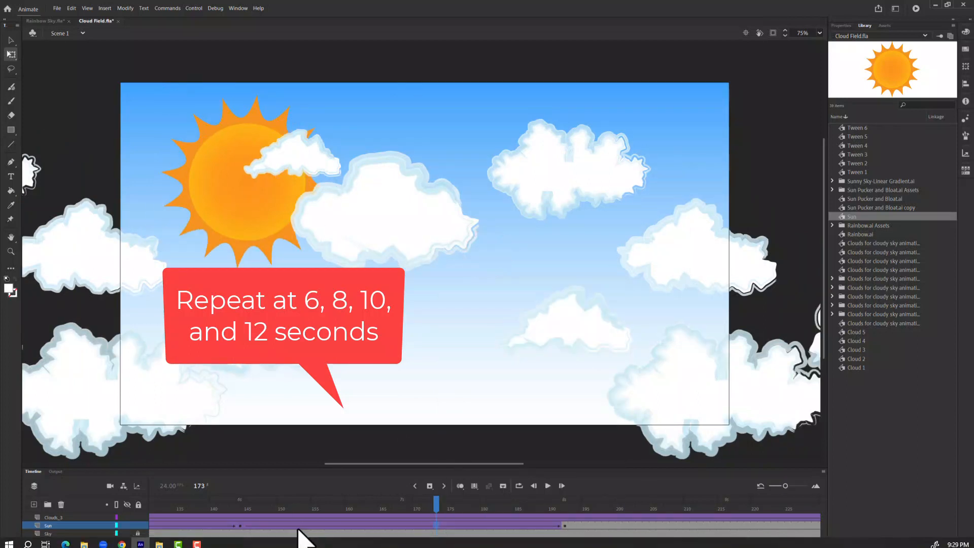
Step: Insert a Sun keyframe at frame 240 with the sun rotated slightly clockwise, and create a classic tween from frame 192 to it
left_click_drag(306, 544, 352, 546)
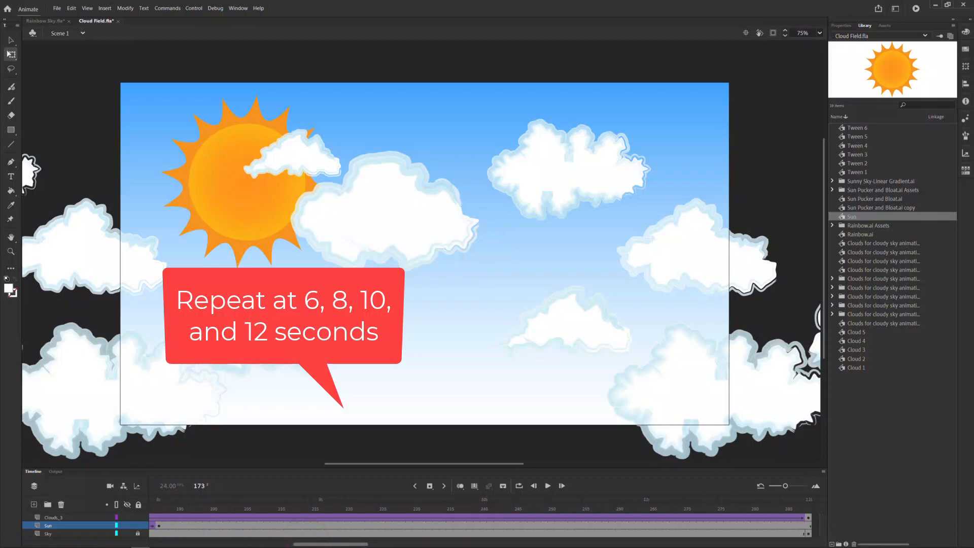
left_click(483, 525)
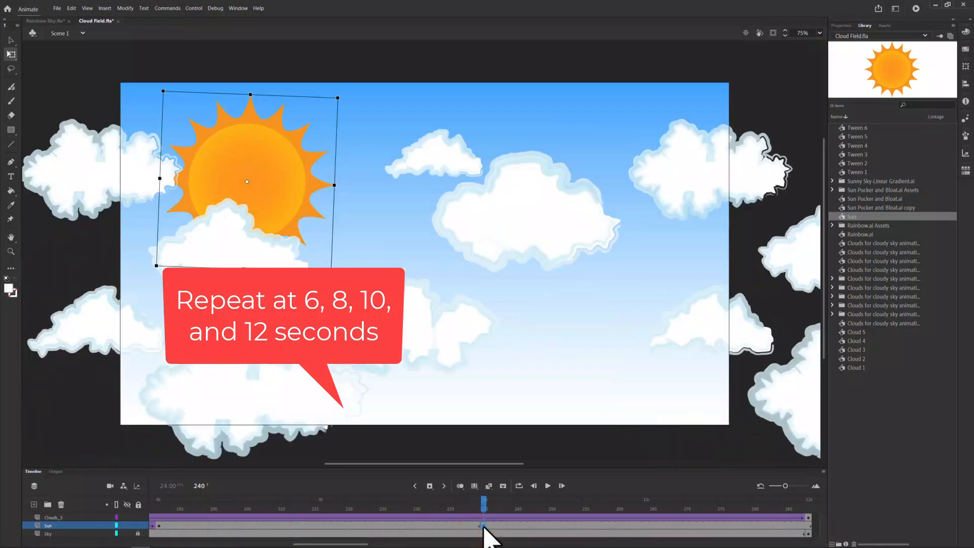
left_click(343, 94)
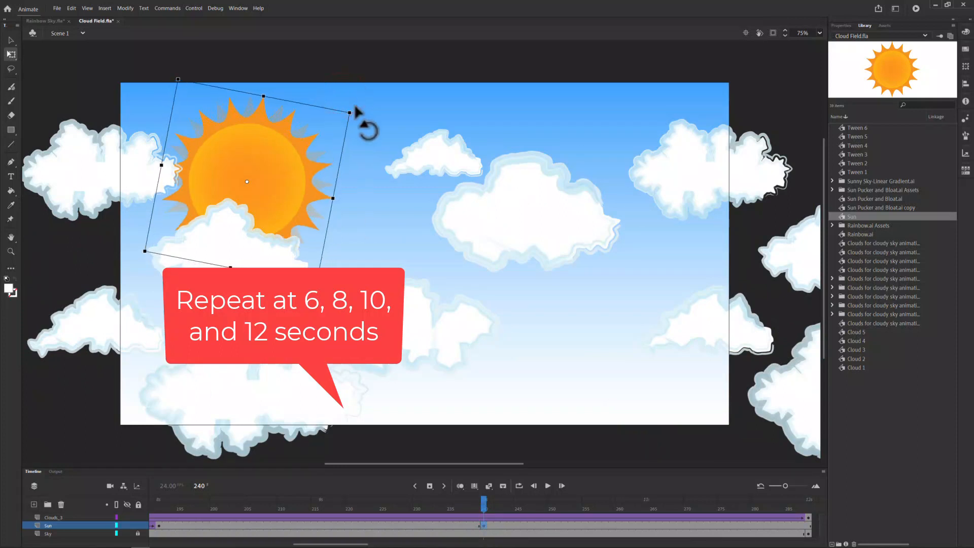
right_click(404, 526)
left_click(420, 212)
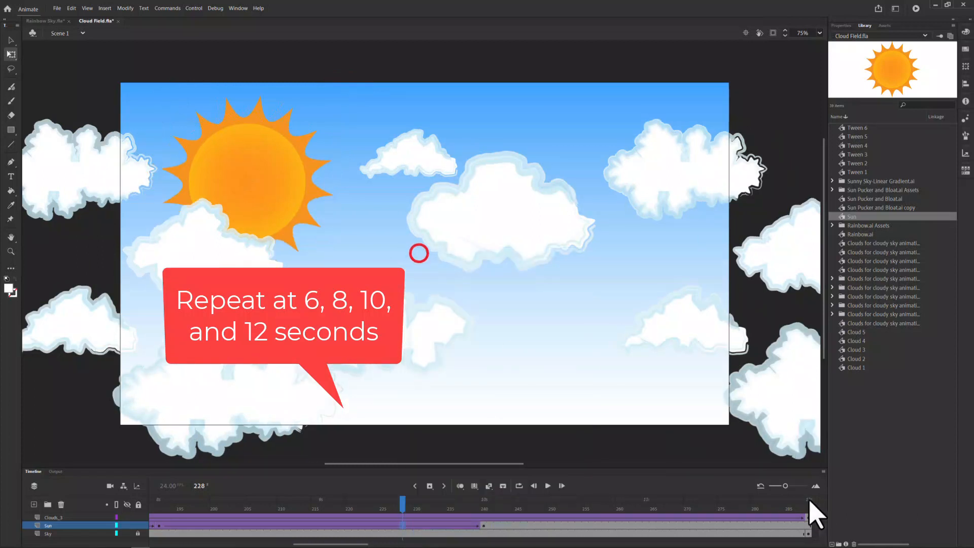
Step: Insert a Sun keyframe at frame 288 with the sun rotated counterclockwise to nearly upright, and create a classic tween from frame 240 to it
left_click(807, 527)
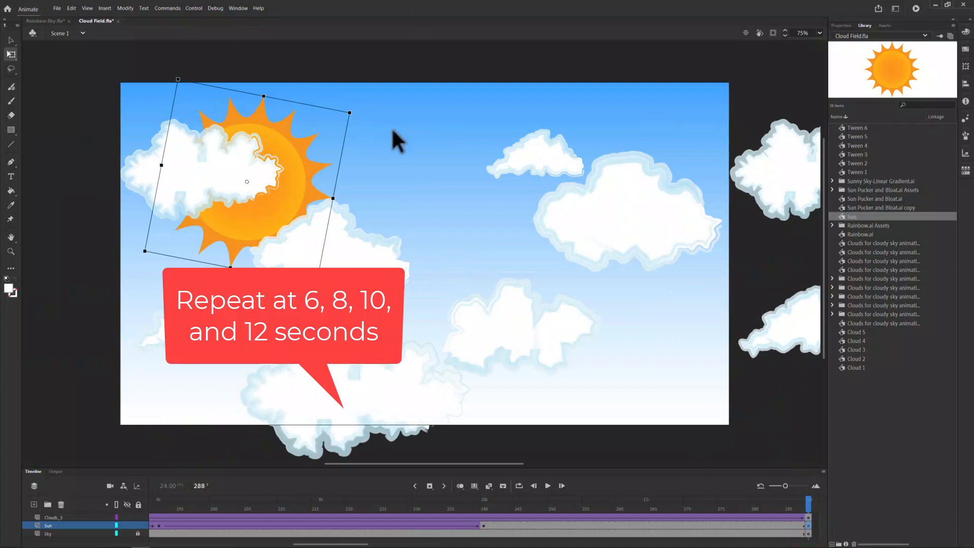
left_click_drag(357, 110, 346, 92)
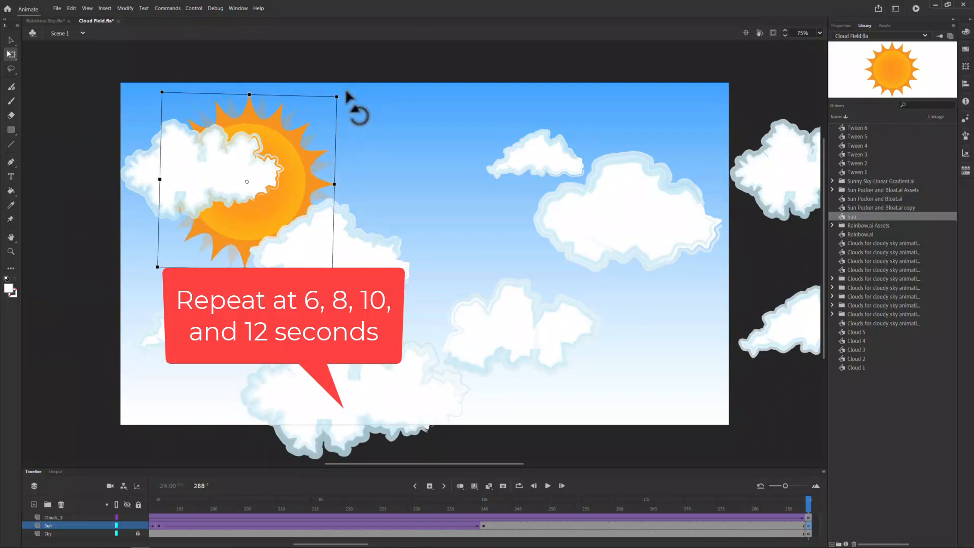
right_click(642, 525)
left_click(687, 254)
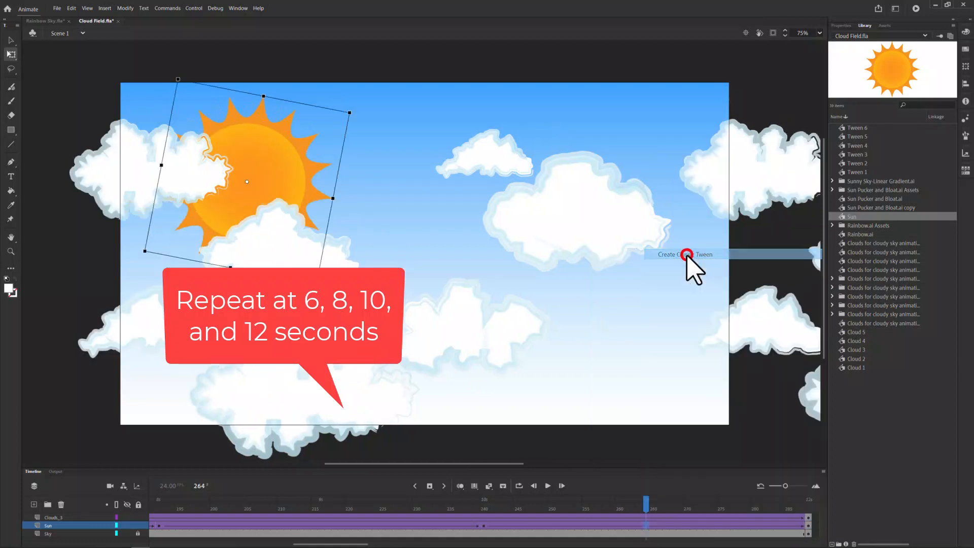
Step: Turn on loop playback and extend the loop range to cover the whole animation from frame 1 to frame 288
left_click(517, 486)
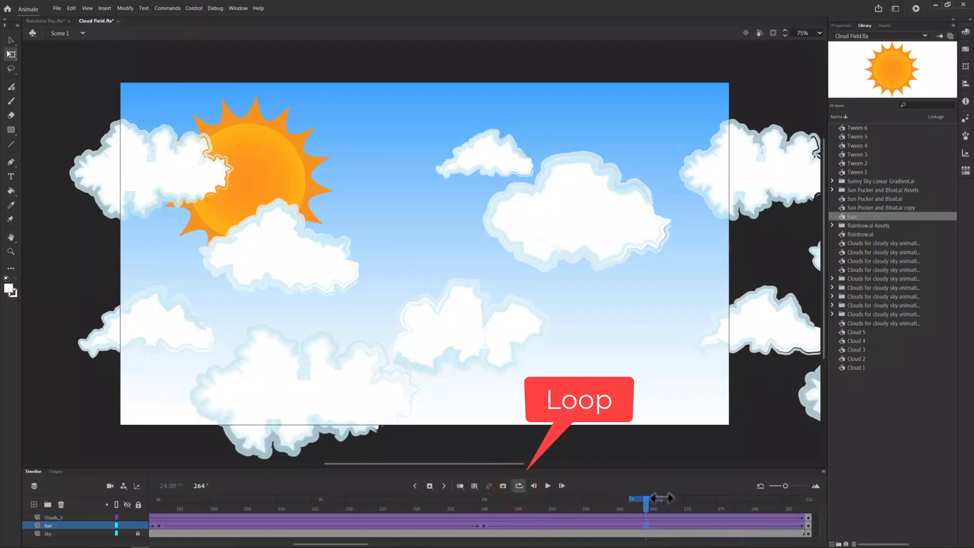
left_click_drag(662, 498, 780, 493)
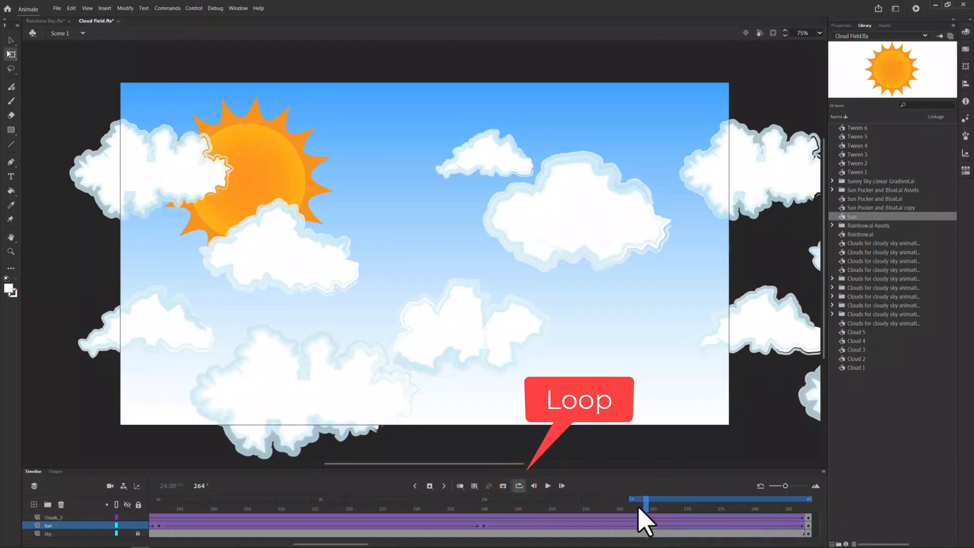
left_click_drag(632, 499, 2, 522)
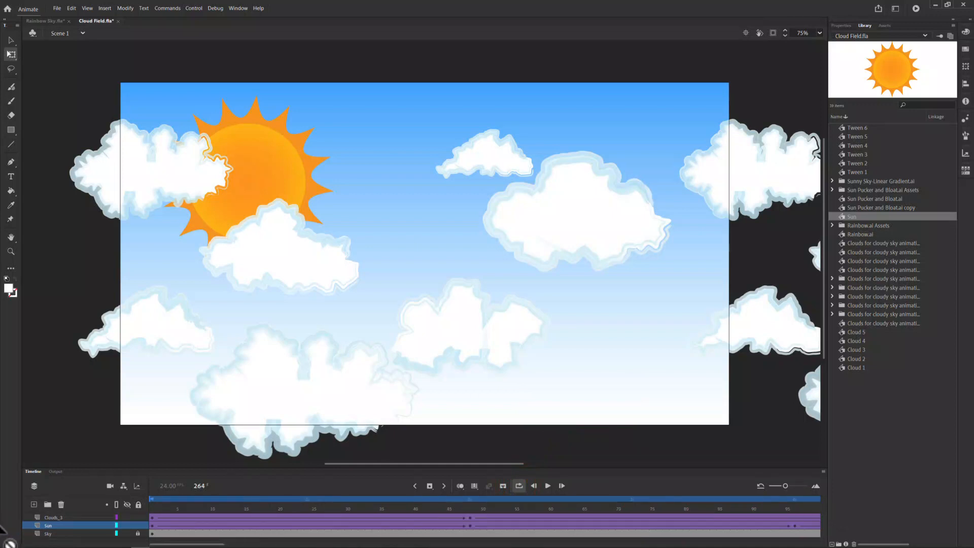
Step: Play the looping animation from frame 1 to check the rocking sun and moving clouds, and stop the playback
left_click(152, 517)
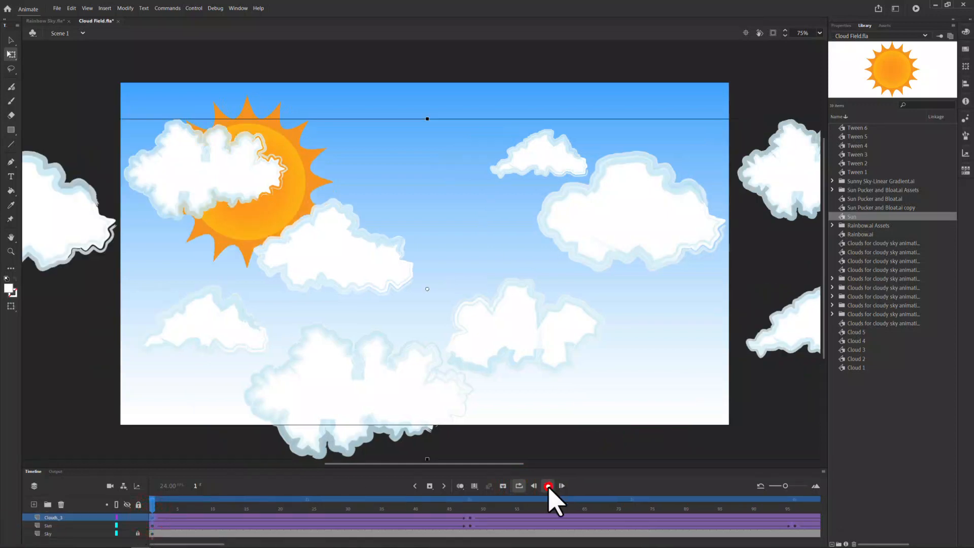
left_click(549, 486)
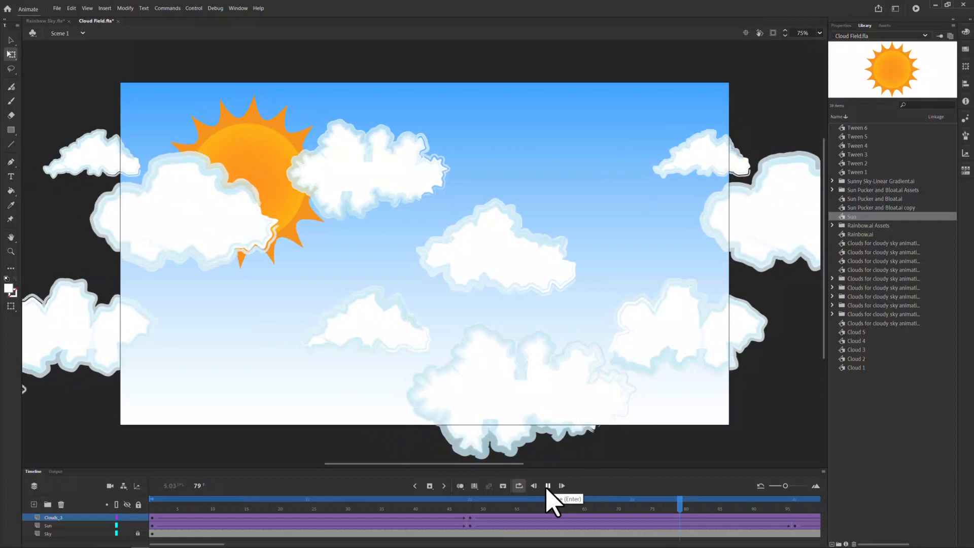
left_click(548, 486)
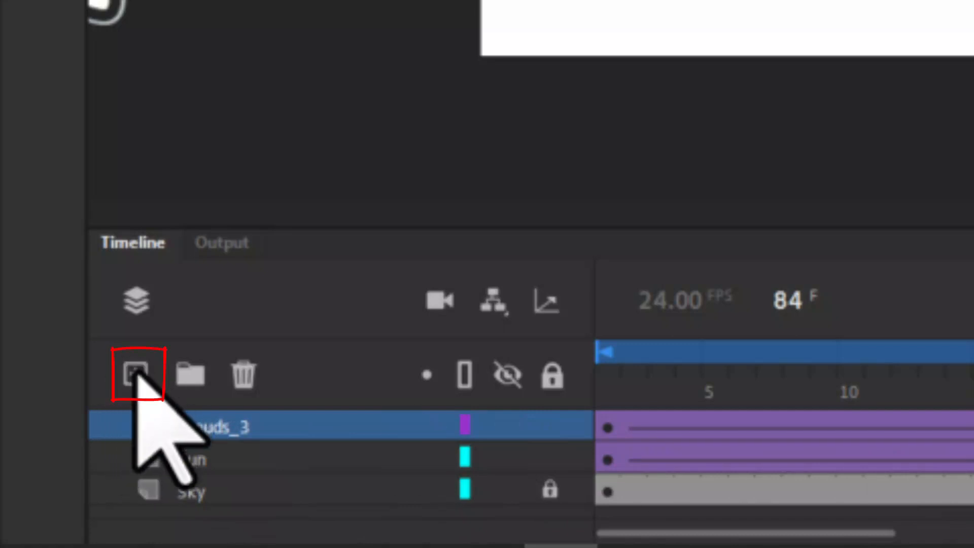
Step: Add a new layer above Clouds_3 and name it Rainbow
left_click(136, 376)
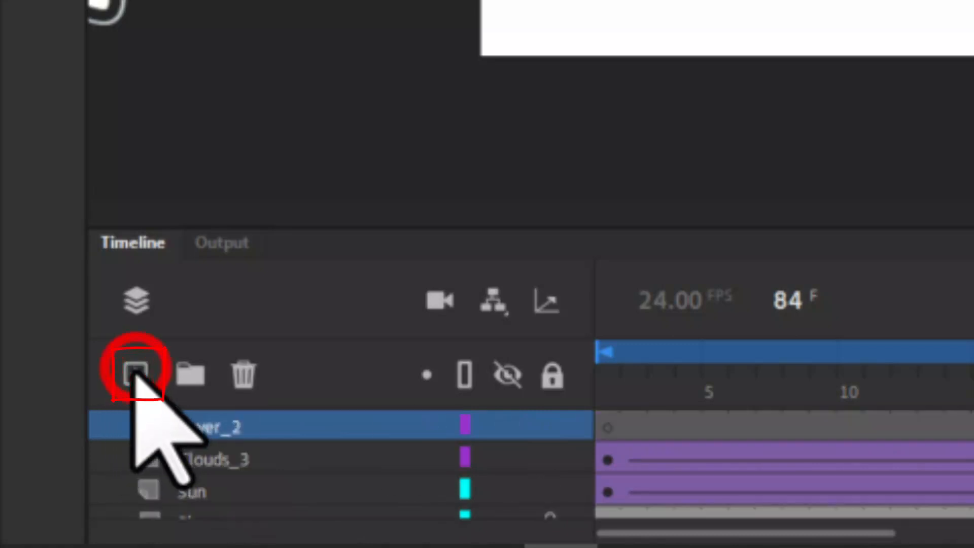
double_click(181, 429)
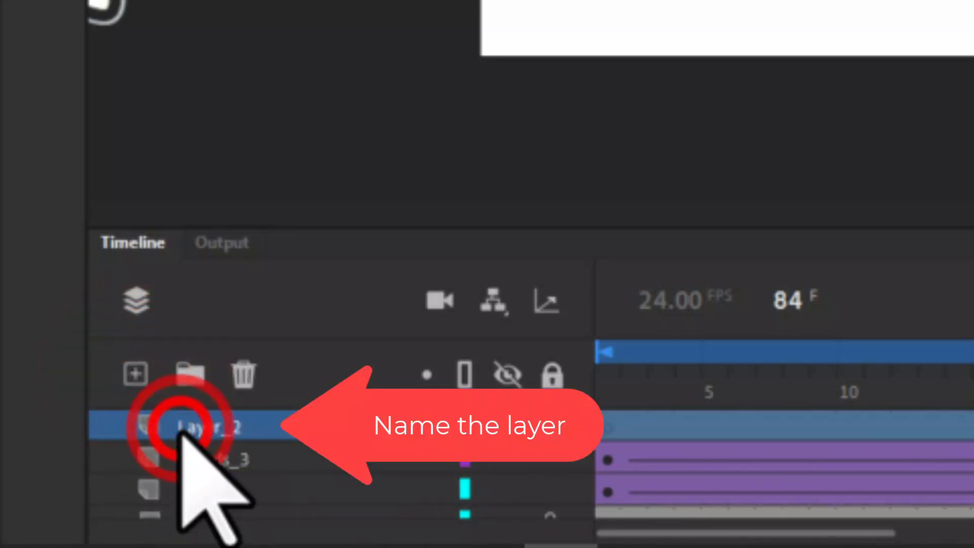
key("BackSpace")
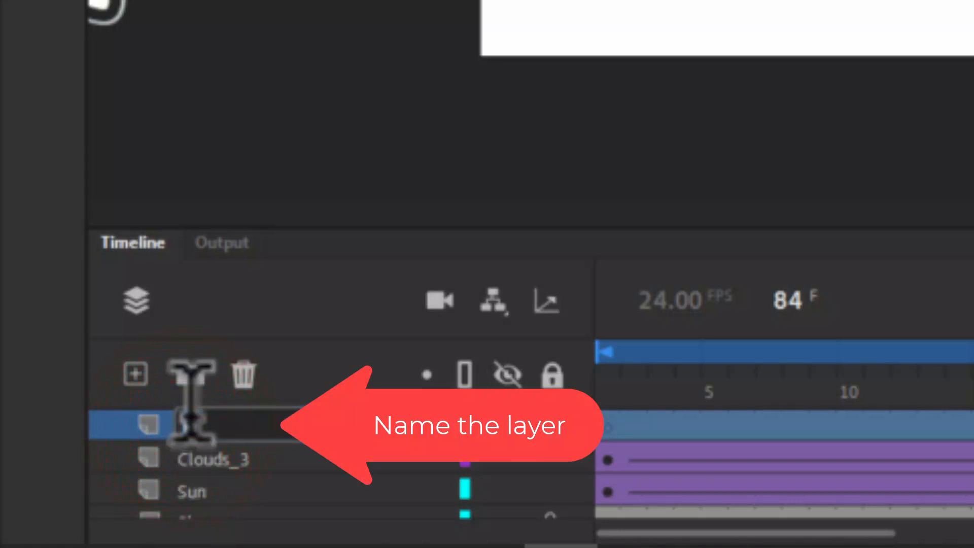
type("Rainbo")
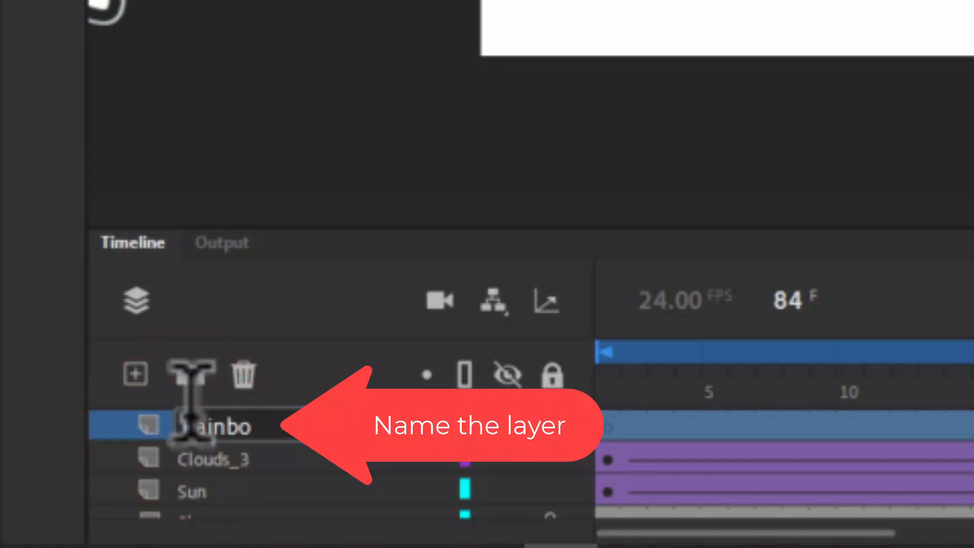
type("w")
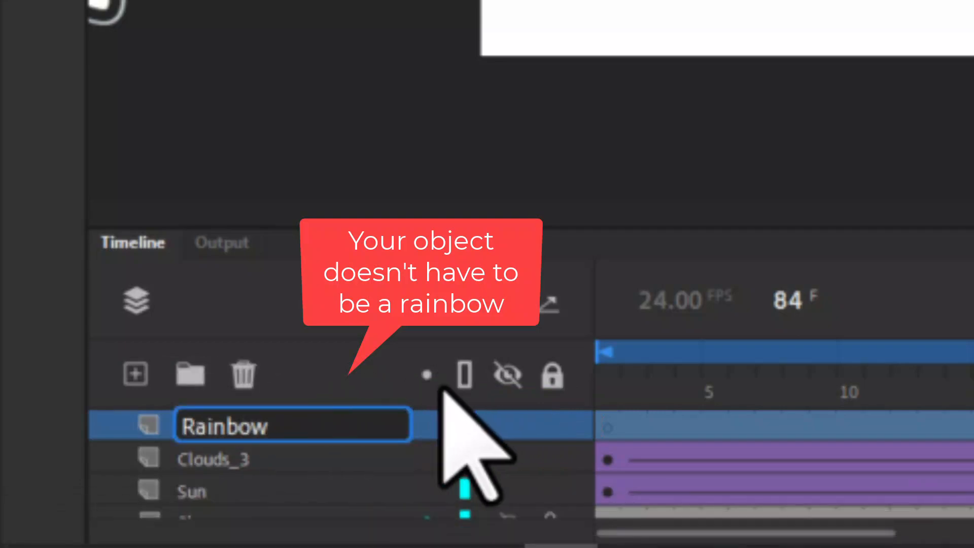
key("Return")
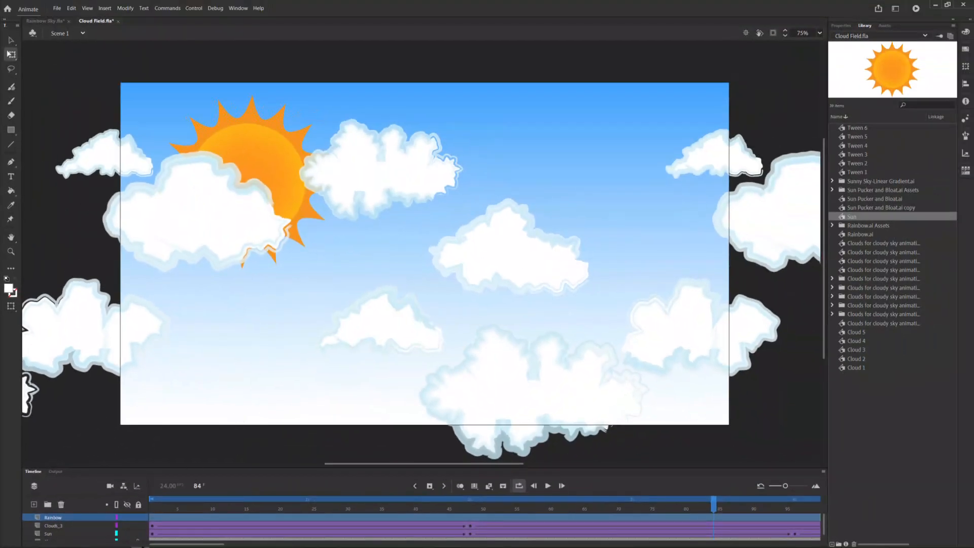
Step: With frame 1 of the Rainbow layer selected, open Rainbow.ai from the Sky Project folder for import to the library
left_click(150, 517)
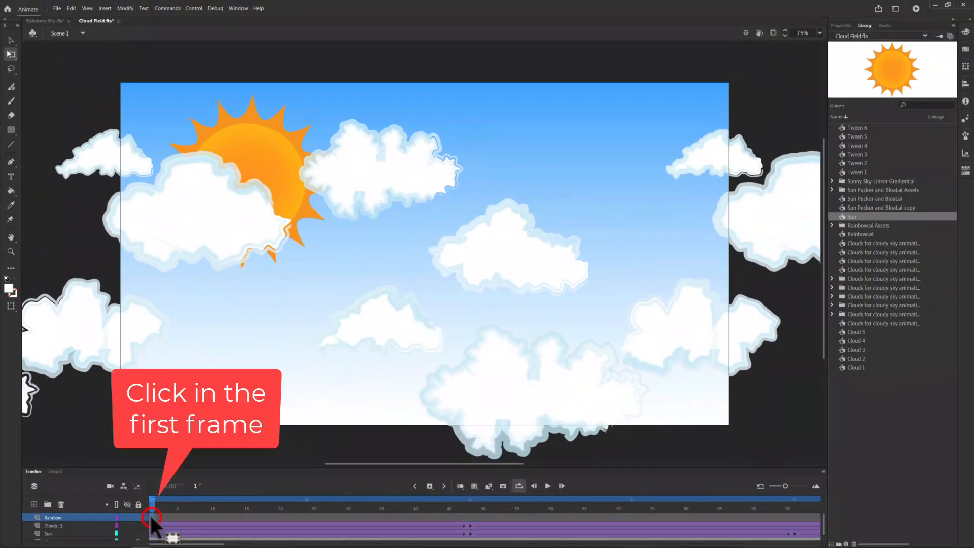
left_click(58, 9)
mouse_move(140, 157)
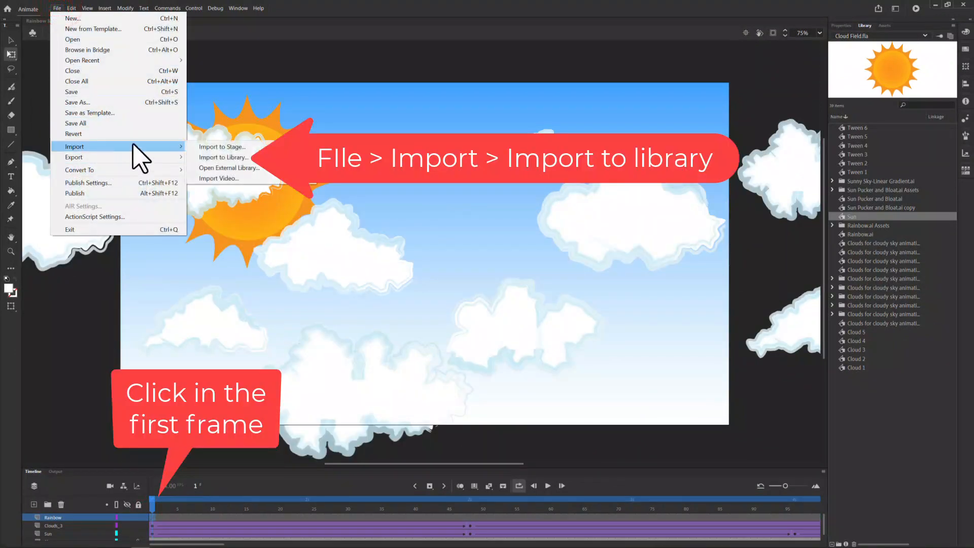
left_click(224, 158)
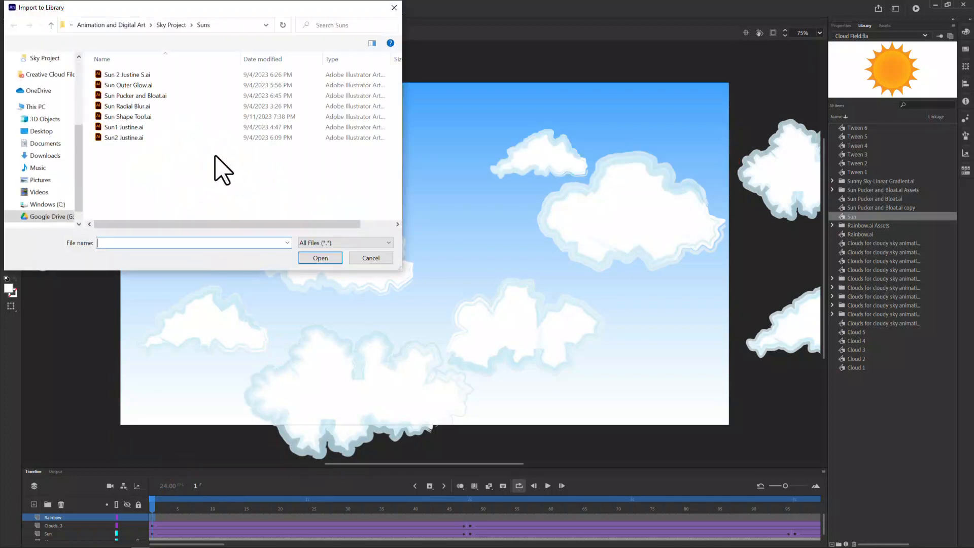
left_click(171, 25)
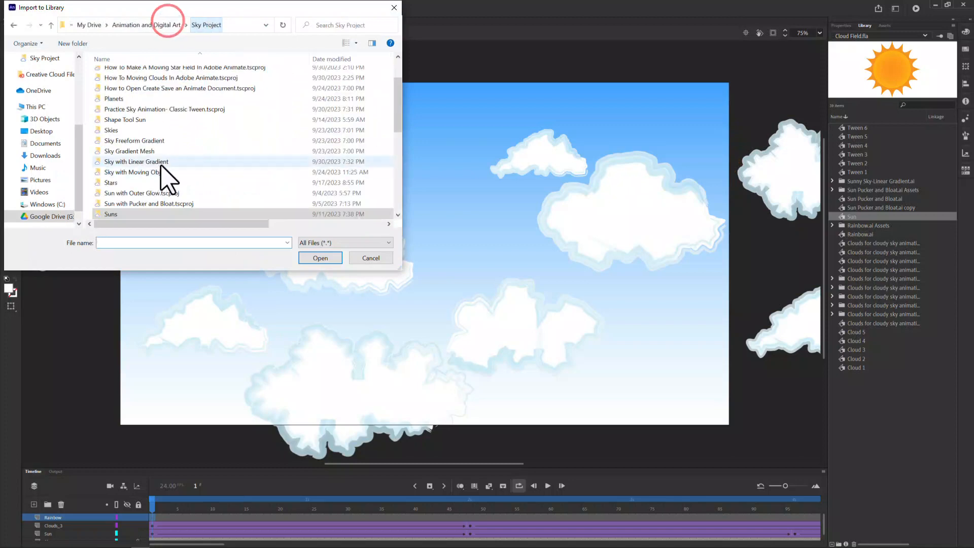
scroll(169, 180, "down", 3)
left_click(124, 183)
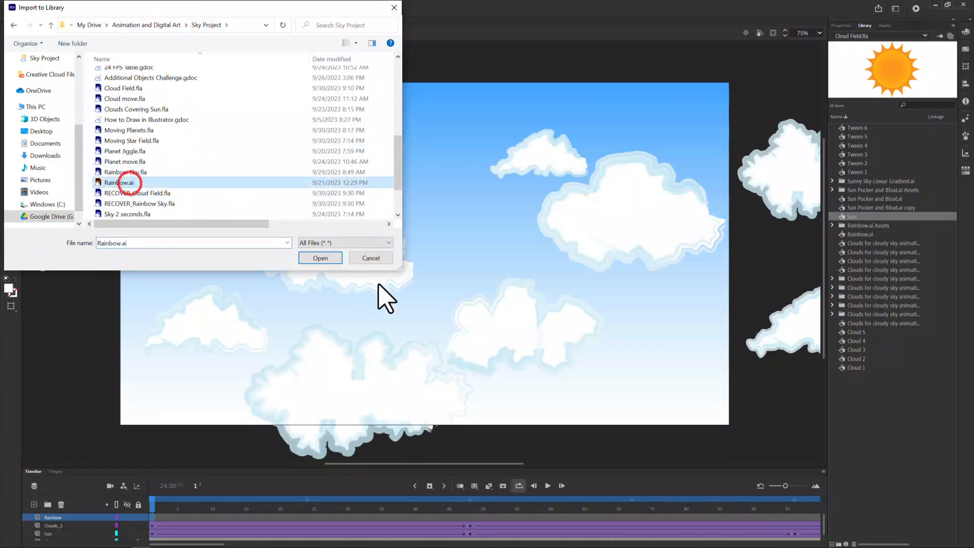
left_click(313, 259)
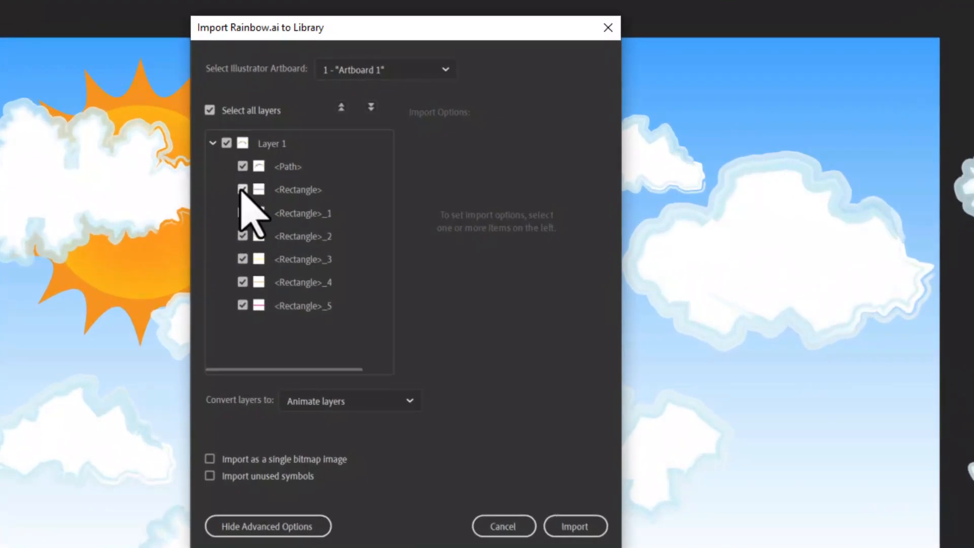
Step: Import only the <Path> object of Rainbow.ai to the library, leaving out the rectangles and without replacing existing library items
left_click(226, 144)
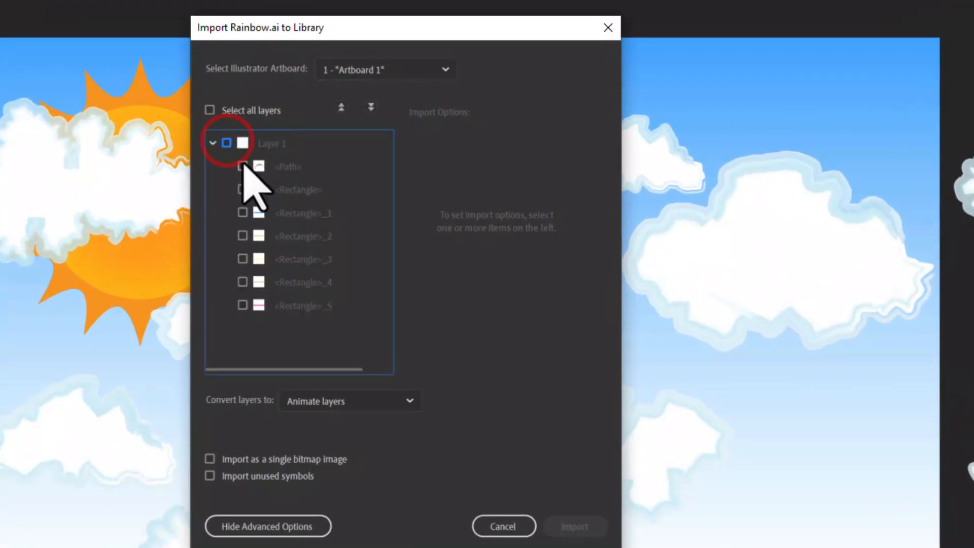
left_click(242, 164)
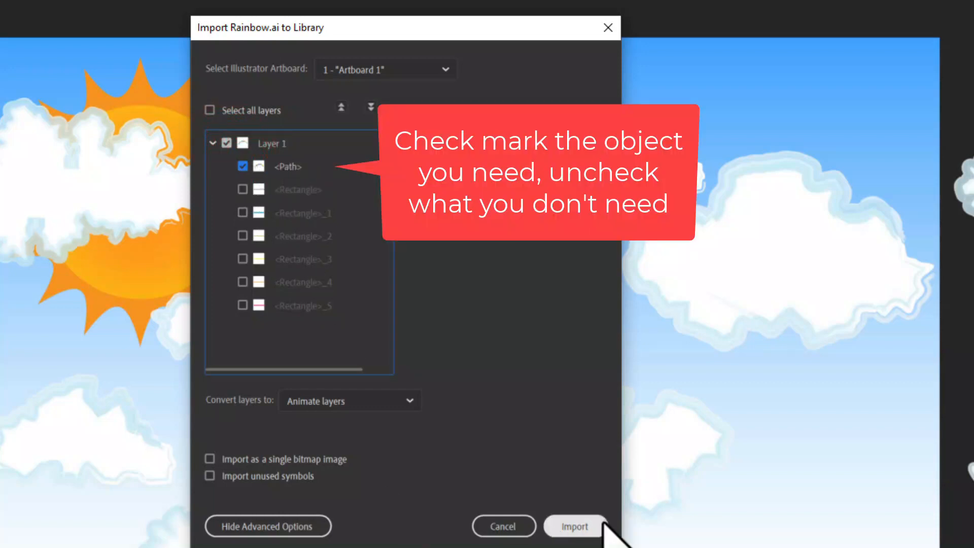
left_click(583, 527)
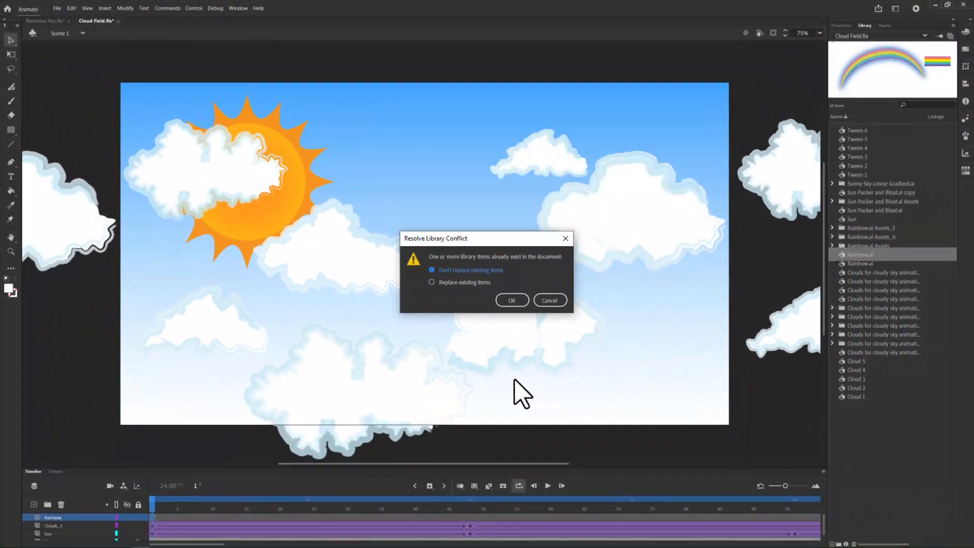
left_click(511, 300)
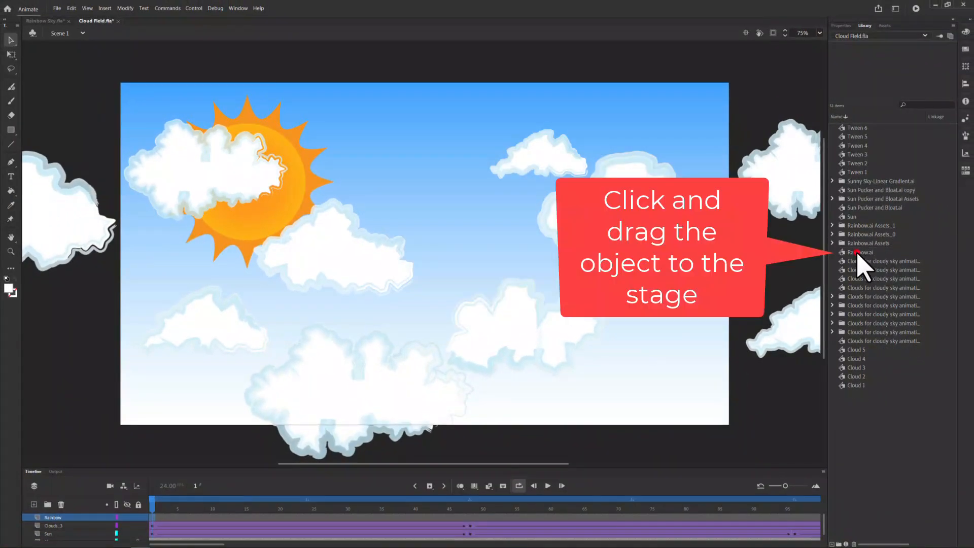
Step: Place the imported Rainbow.ai symbol from the library on the stage and move it toward the stage's lower-left corner
left_click(857, 252)
left_click_drag(454, 239, 449, 239)
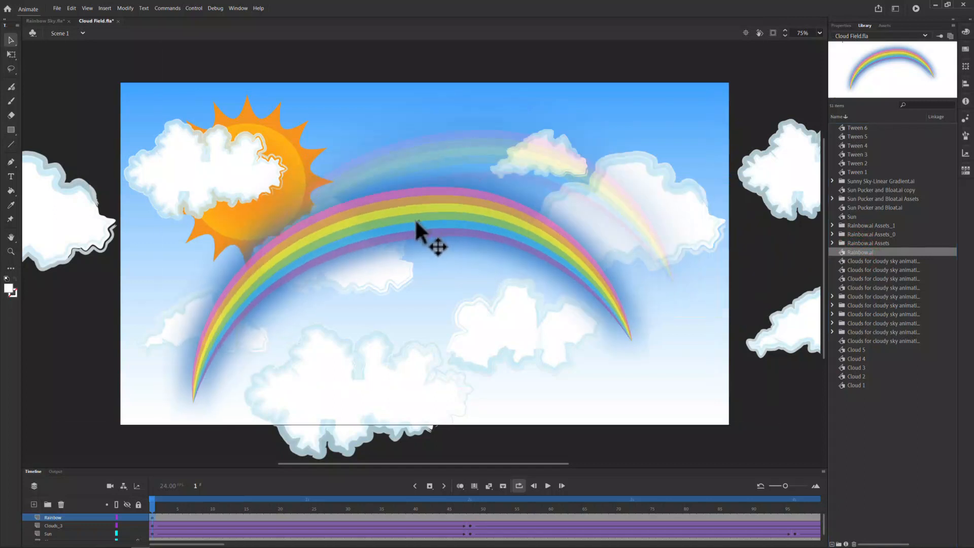
left_click_drag(415, 221, 357, 245)
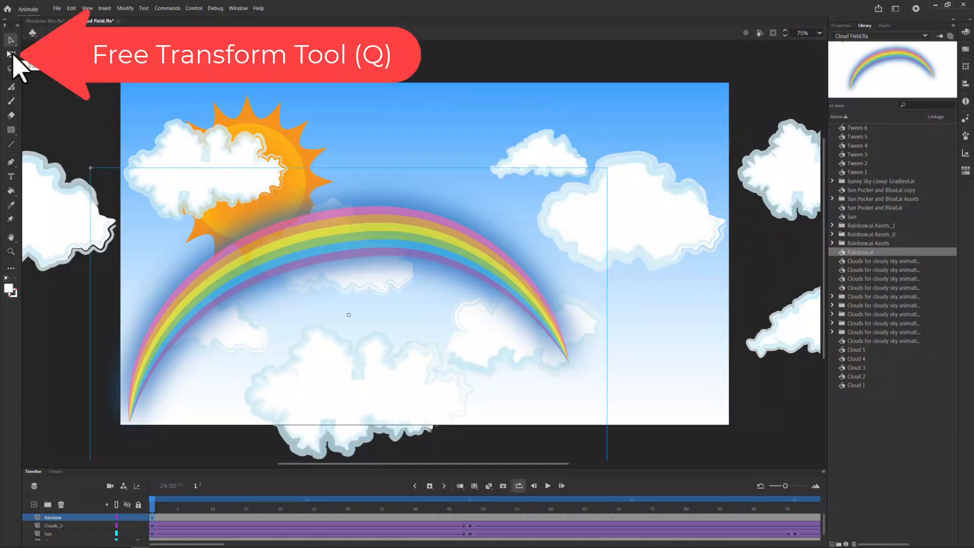
Step: Free-transform the rainbow: rotate it clockwise until level, centre it, and enlarge it until both ends reach the stage's lower edge
left_click(11, 54)
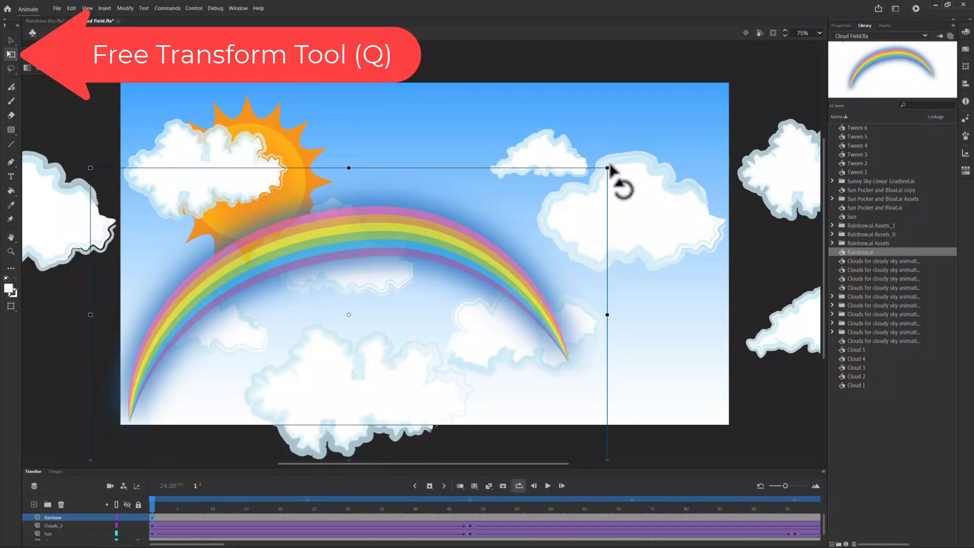
left_click_drag(613, 163, 640, 199)
left_click_drag(356, 243, 428, 264)
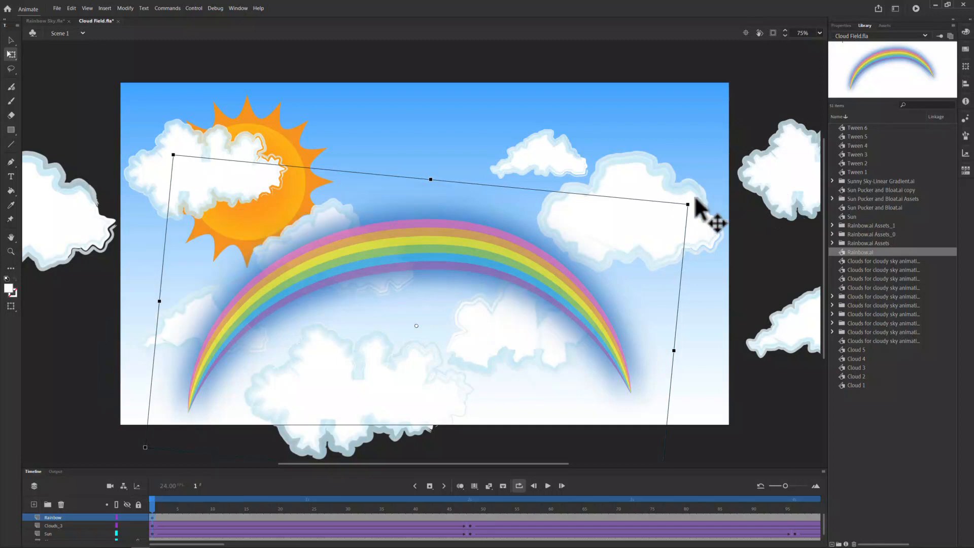
left_click_drag(693, 199, 701, 216)
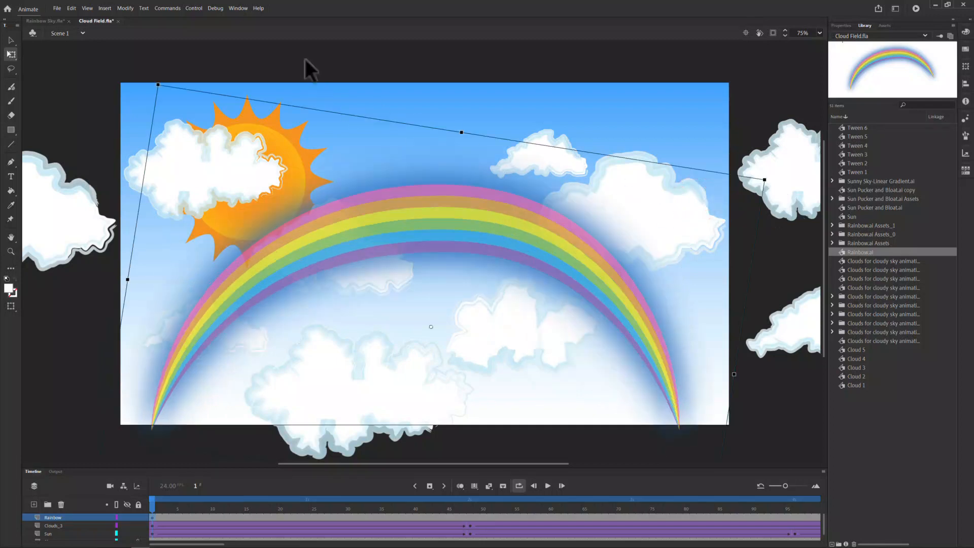
left_click(305, 60)
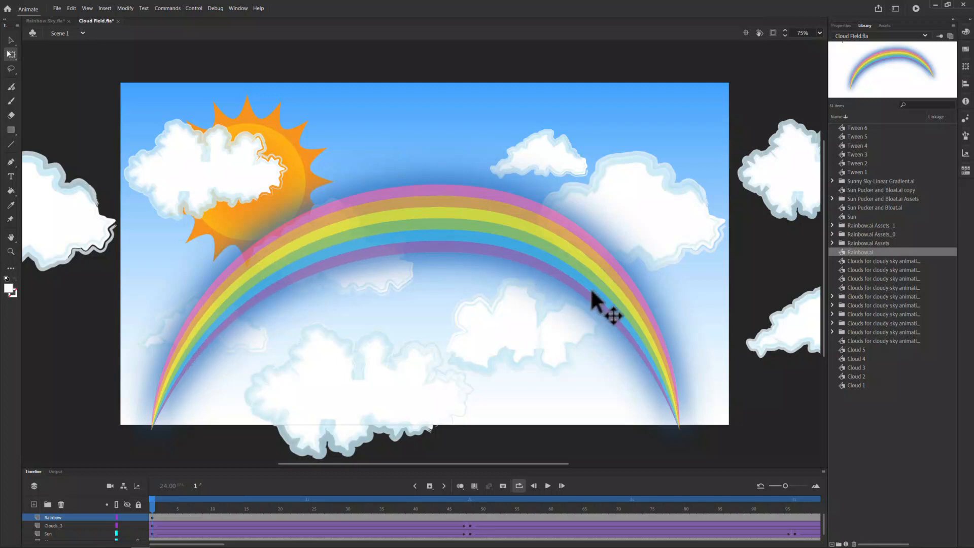
Step: Insert a keyframe at frame 48 of the Rainbow layer and set its alpha color effect to 0%
left_click(470, 517)
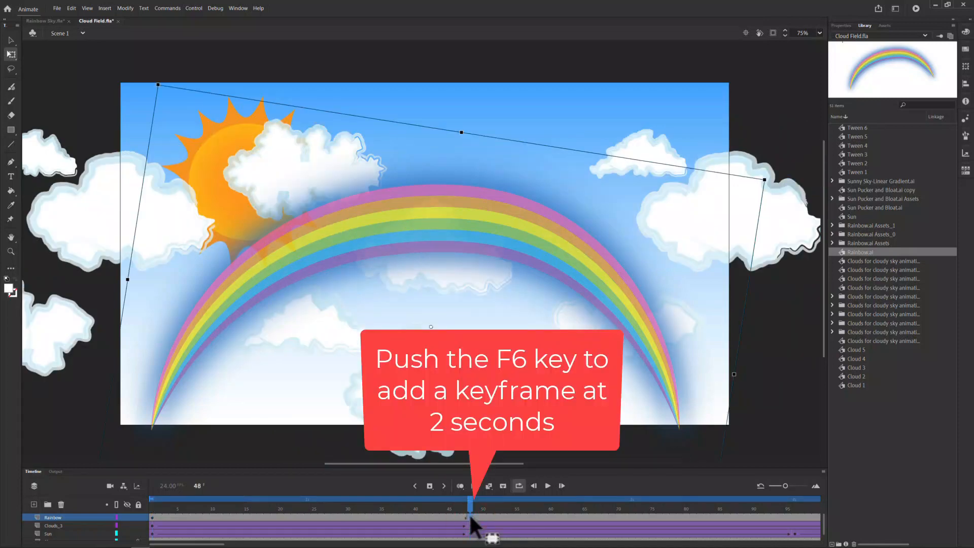
key("F6")
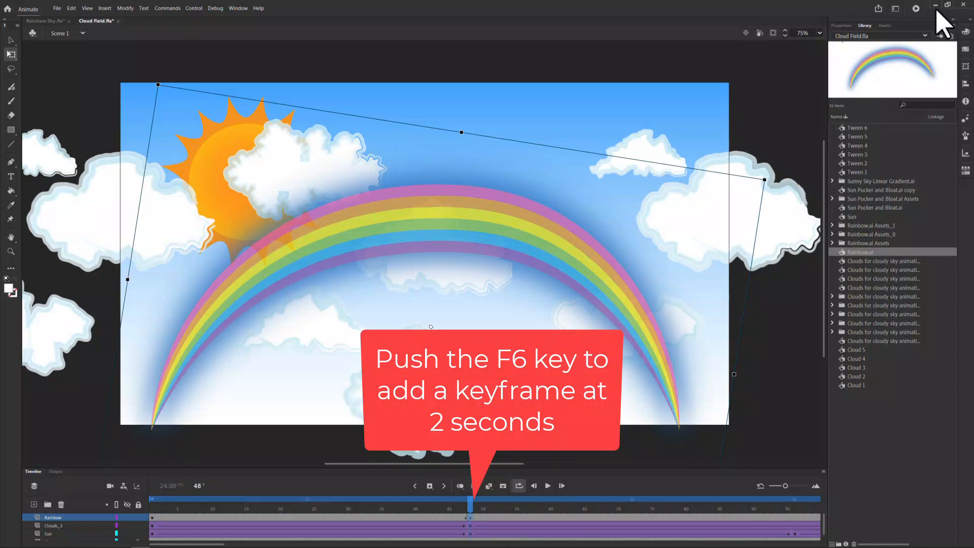
left_click(842, 26)
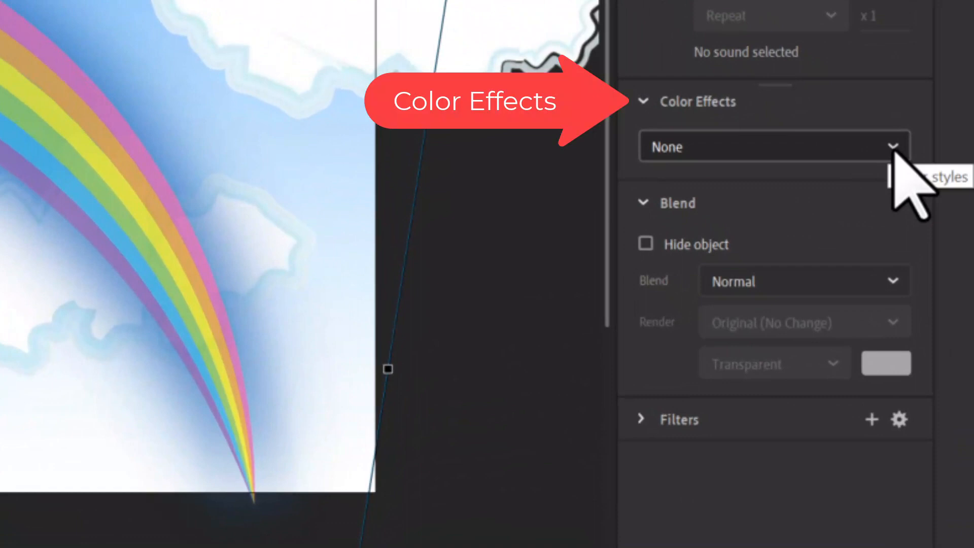
left_click(892, 147)
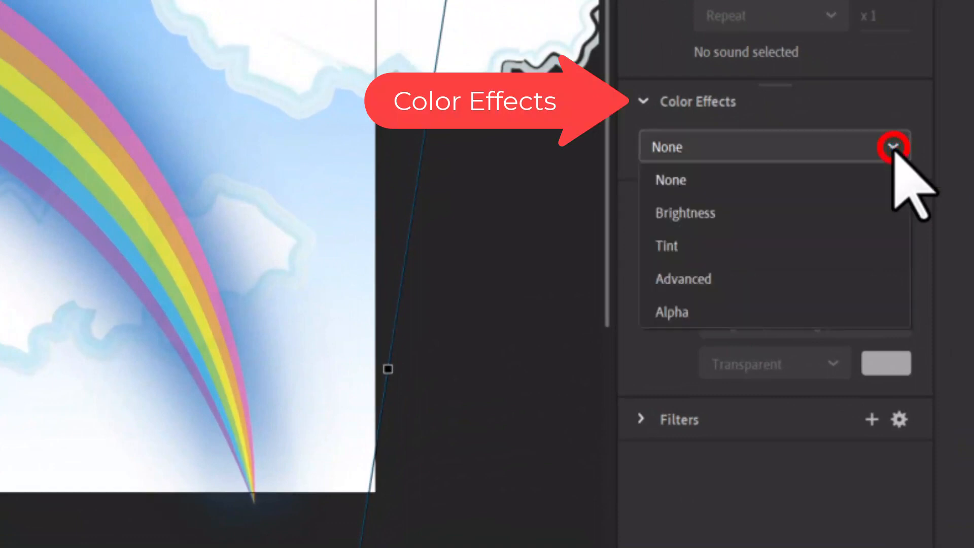
left_click(681, 318)
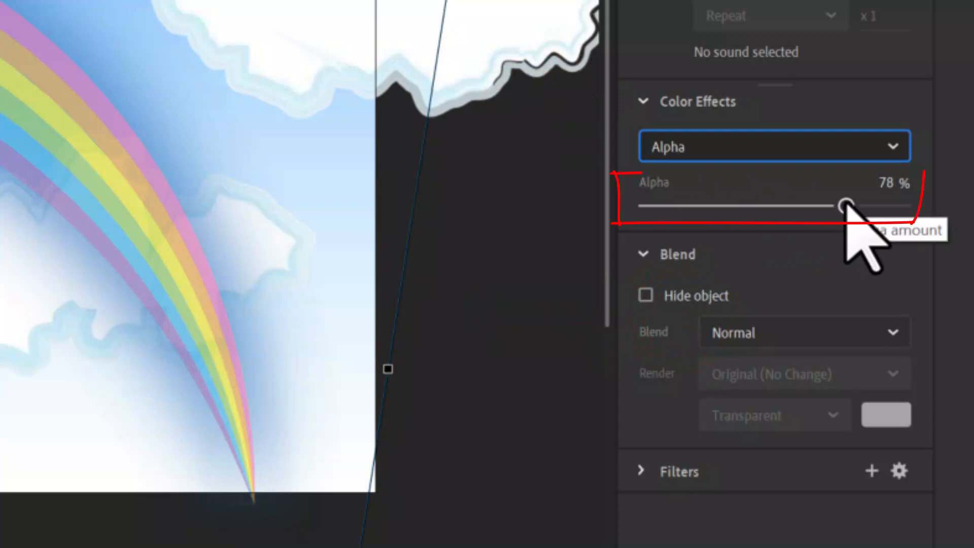
left_click_drag(845, 205, 624, 207)
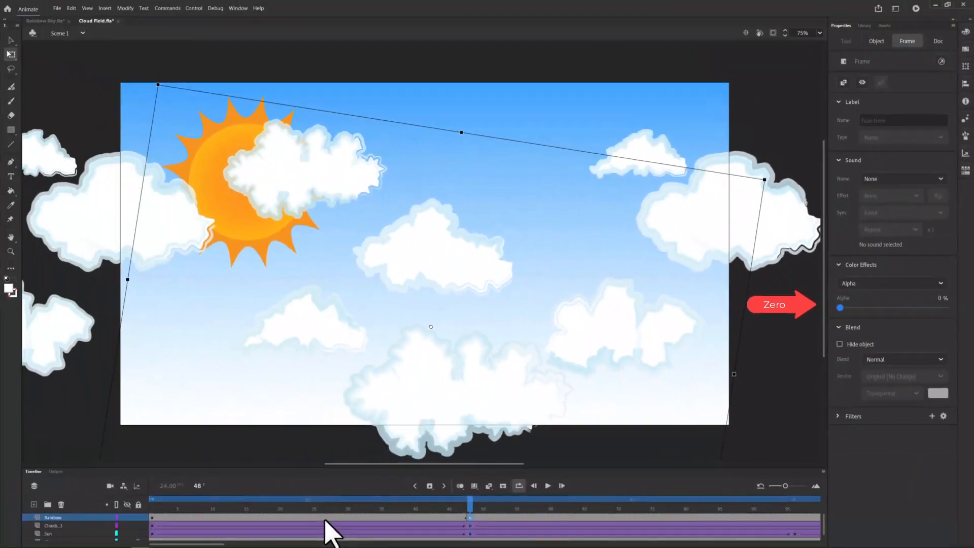
Step: Create a classic tween between frames 1 and 48 of the Rainbow layer and scrub to frame 48 to preview the fade
right_click(324, 521)
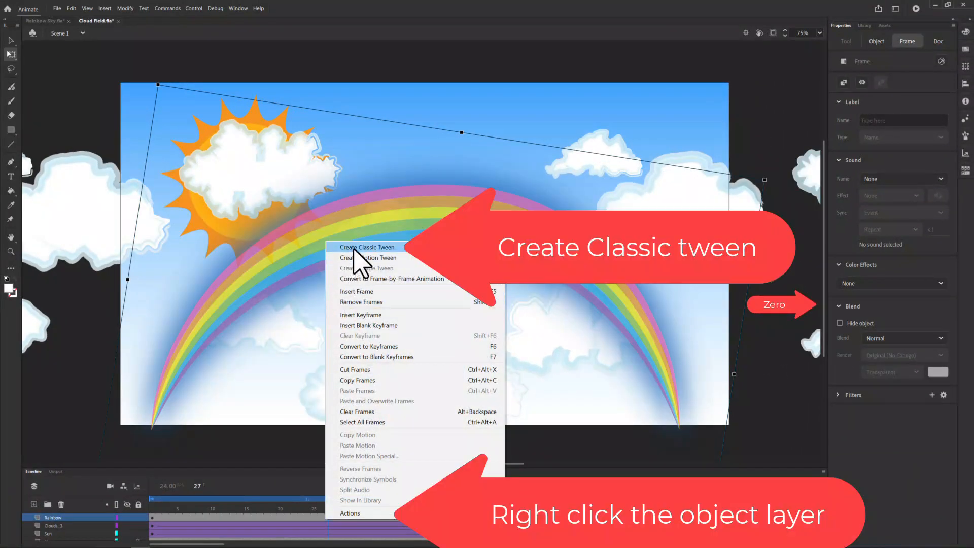
left_click(355, 247)
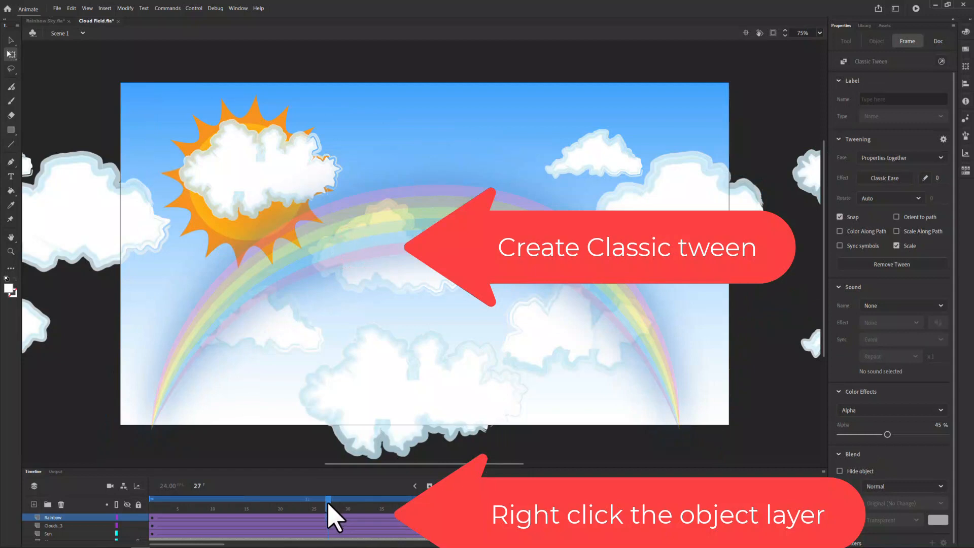
left_click_drag(222, 501, 471, 515)
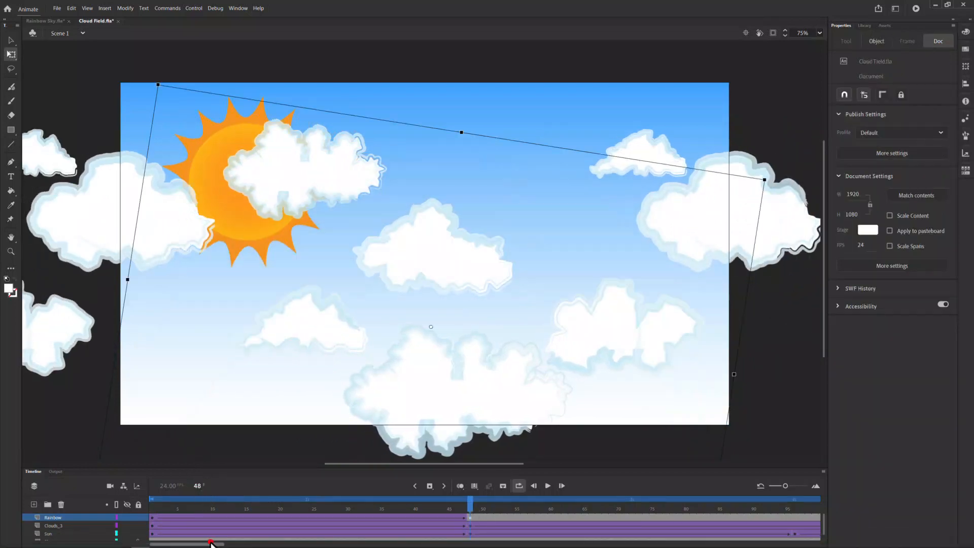
Step: Insert a keyframe at frame 96 of the Rainbow layer with alpha at 100%, and create a classic tween between frames 48 and 96
left_click_drag(211, 543, 240, 544)
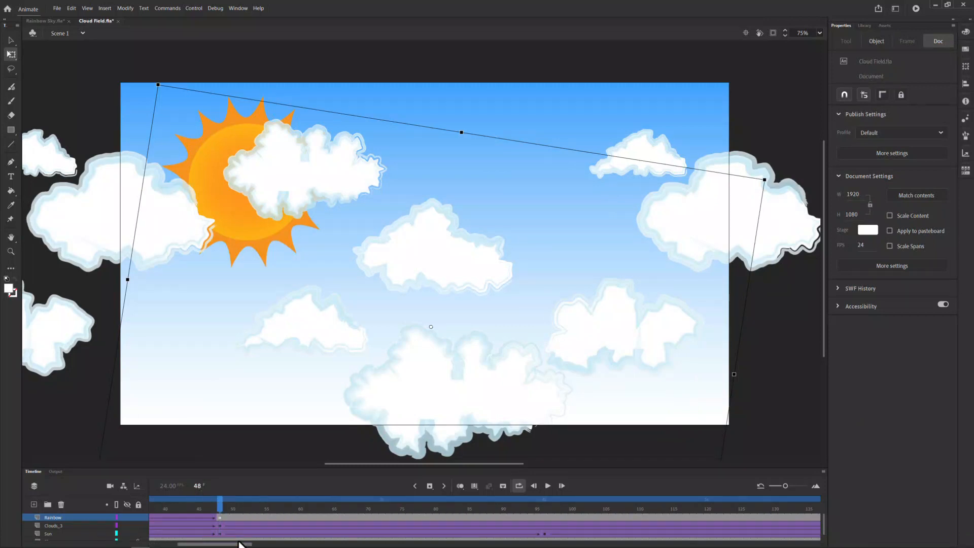
left_click(544, 515)
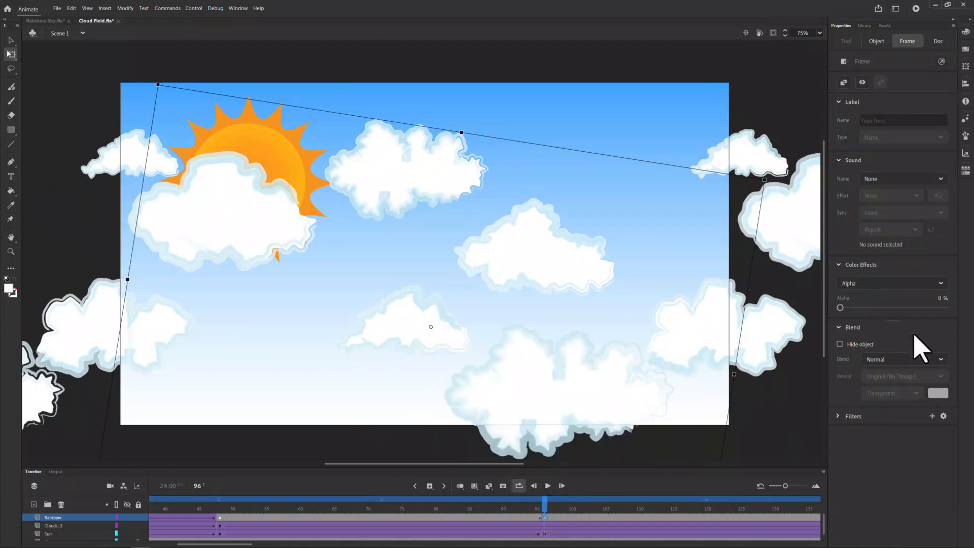
left_click_drag(842, 308, 952, 309)
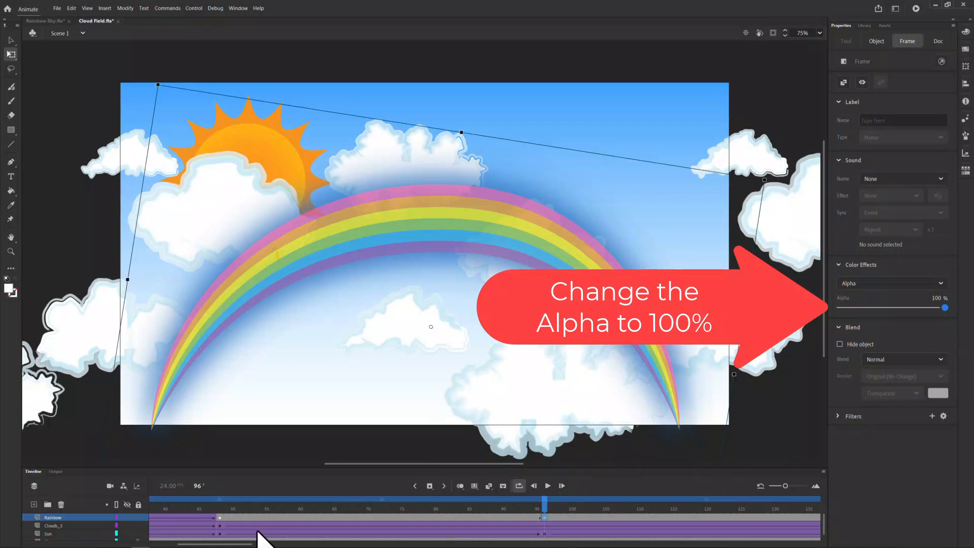
left_click(329, 518)
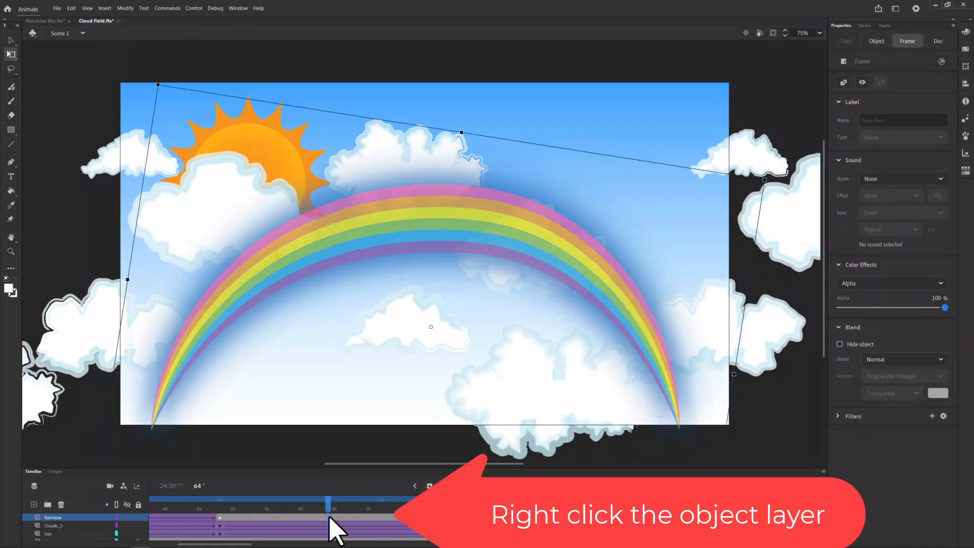
right_click(330, 518)
left_click(374, 245)
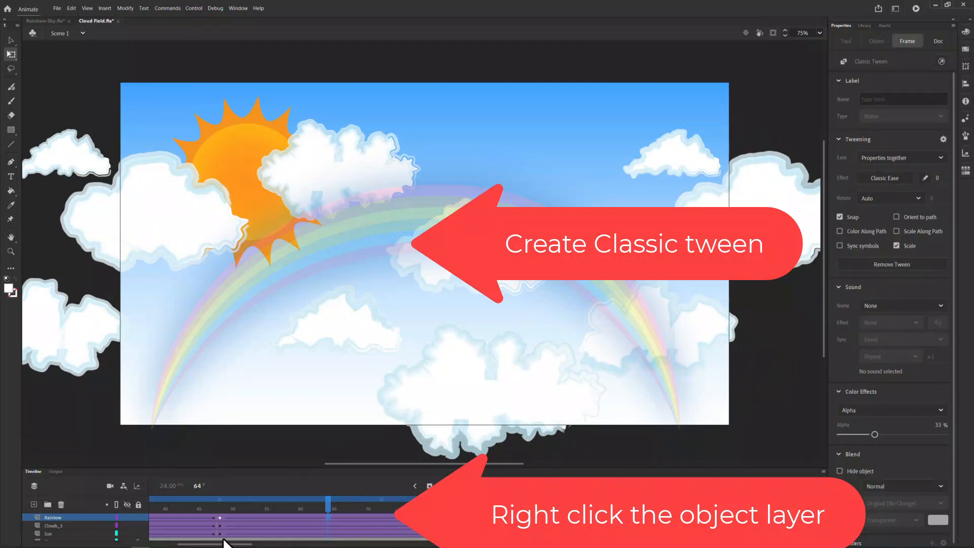
Step: Insert a keyframe at frame 144 of the Rainbow layer and set its alpha to 0%
left_click_drag(230, 546, 255, 545)
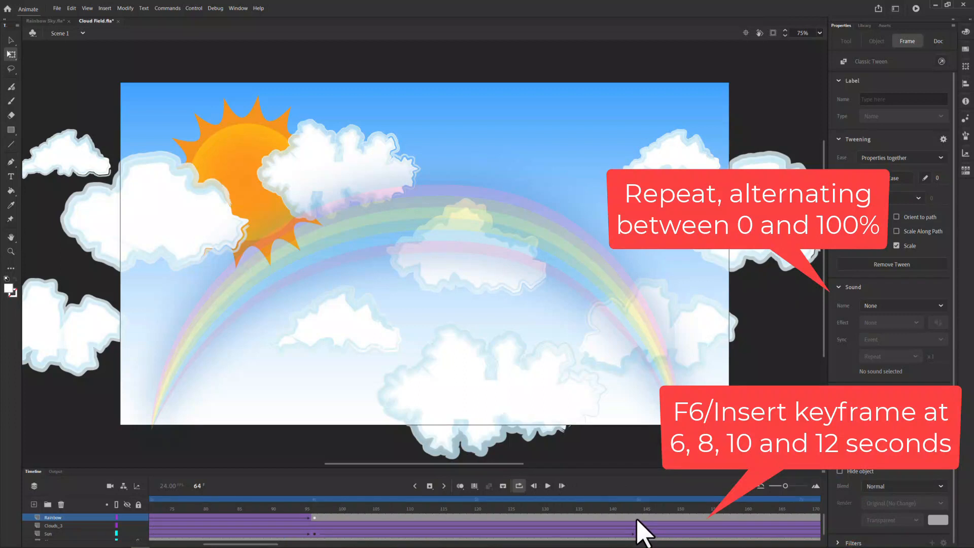
left_click(638, 518)
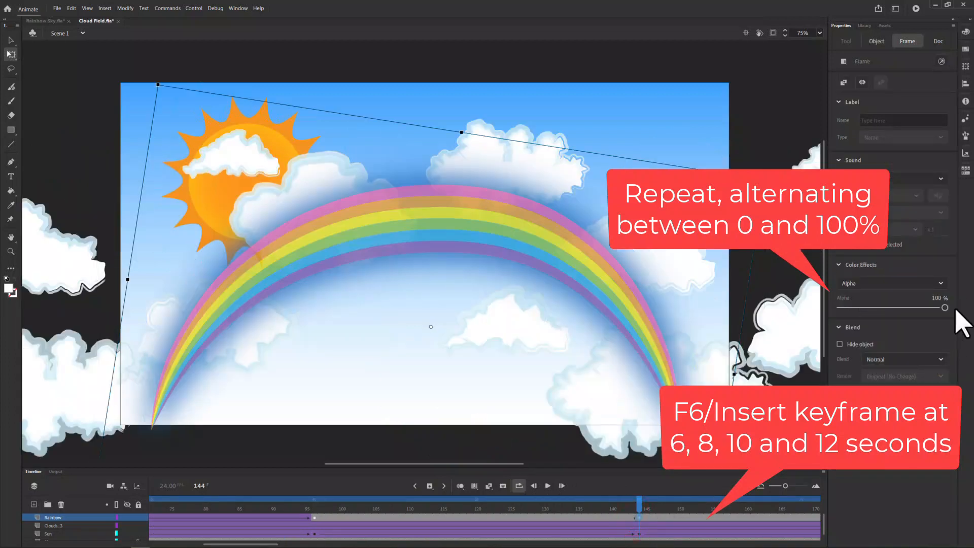
left_click_drag(945, 307, 827, 315)
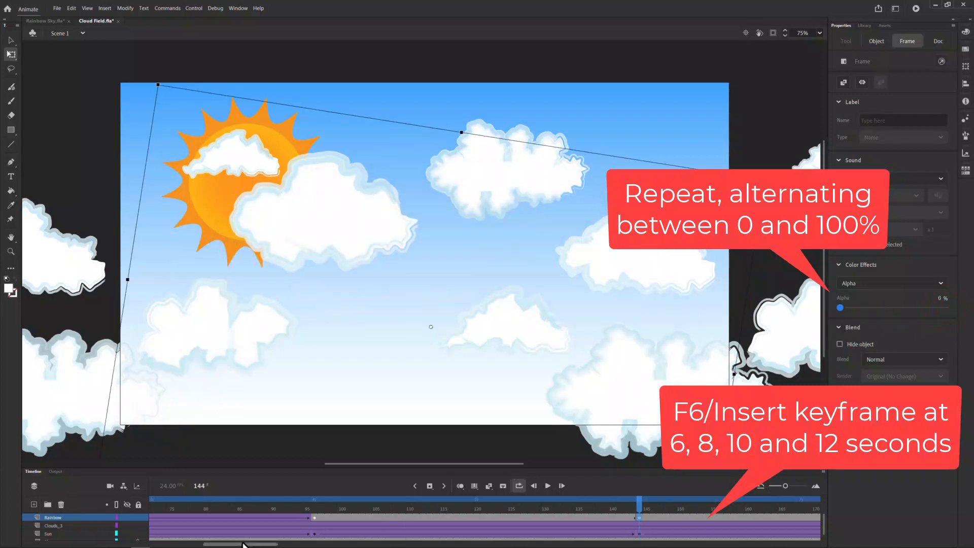
Step: Insert a keyframe at frame 192 of the Rainbow layer with alpha at 100%, and create a classic tween between frames 144 and 192
left_click_drag(243, 544, 298, 544)
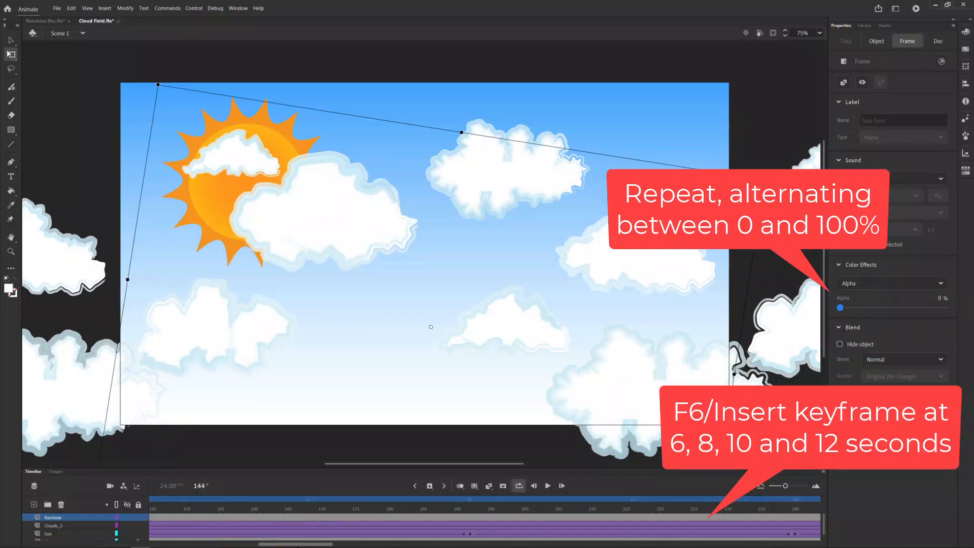
left_click(470, 515)
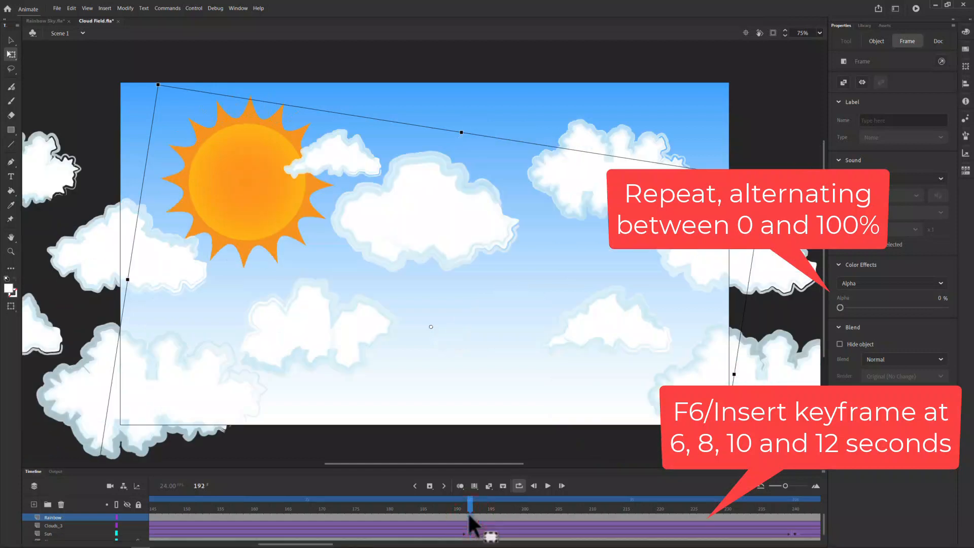
key("F6")
left_click_drag(840, 307, 962, 299)
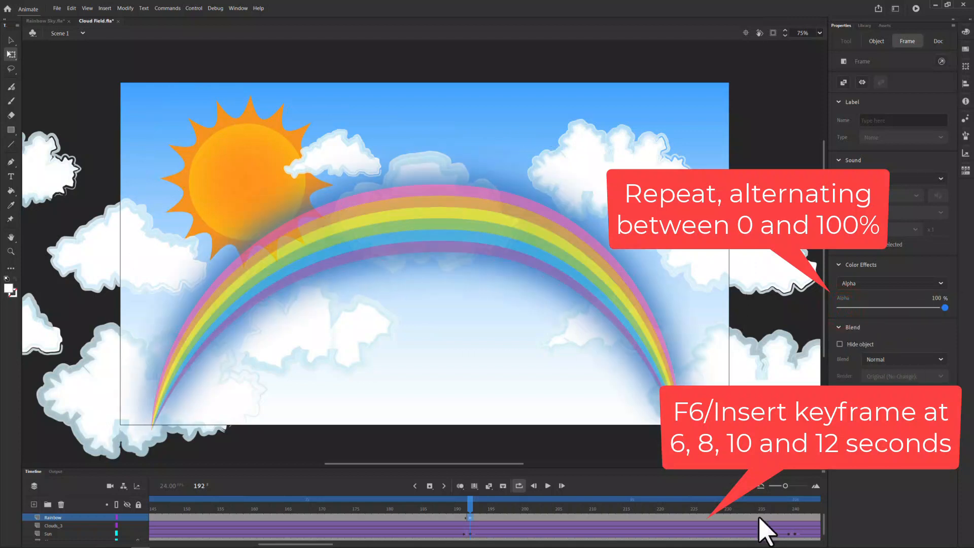
right_click(328, 518)
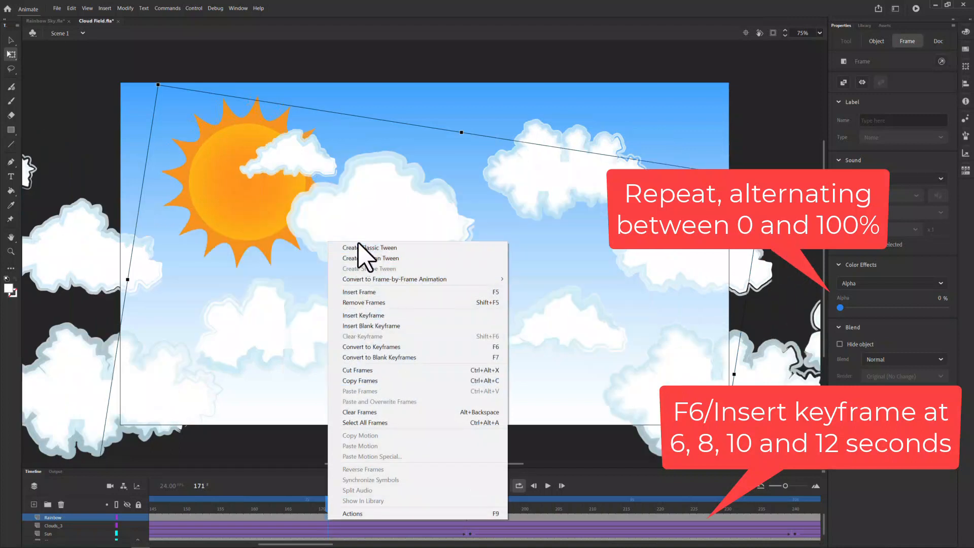
left_click(359, 247)
Step: Insert a keyframe at frame 240 of the Rainbow layer with alpha at 0%, and create a classic tween between frames 192 and 240
left_click_drag(311, 543, 358, 545)
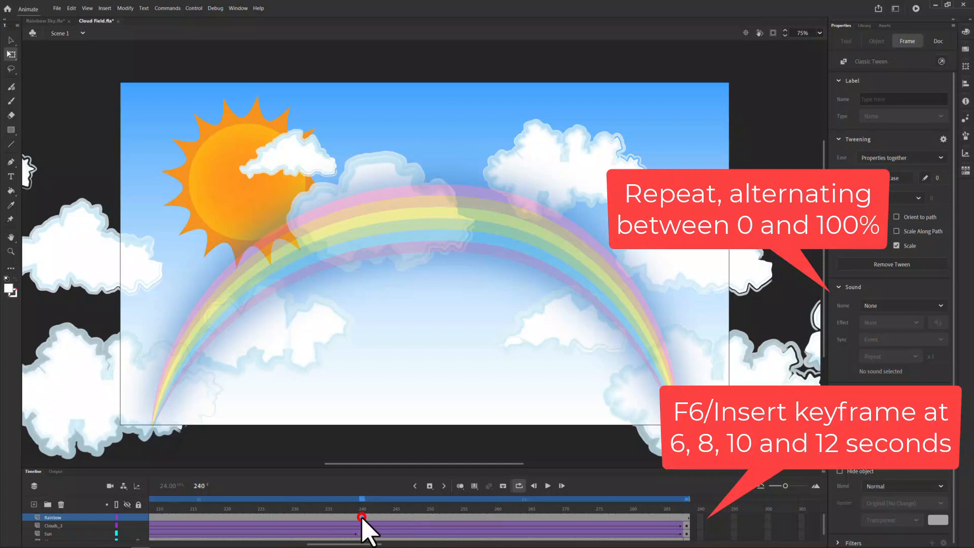
key("F6")
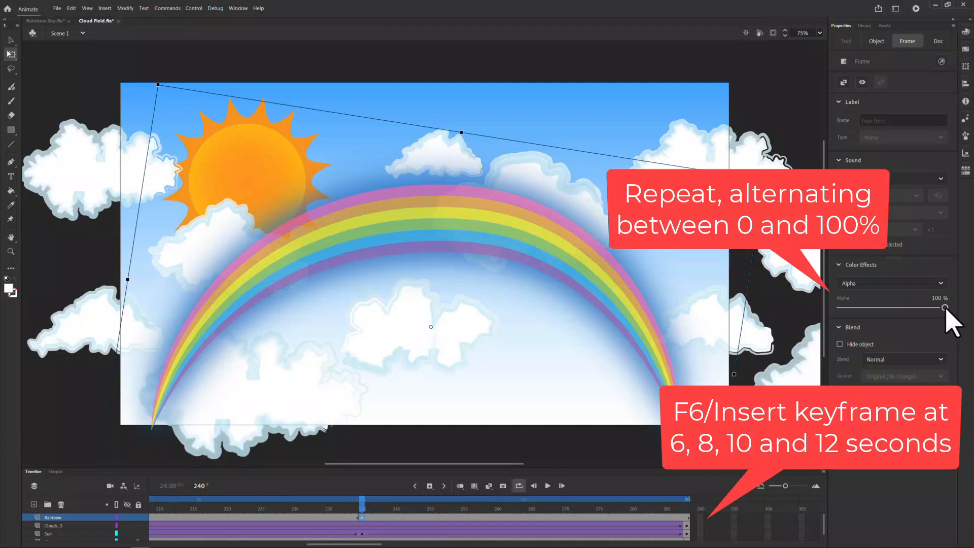
left_click_drag(944, 308, 839, 308)
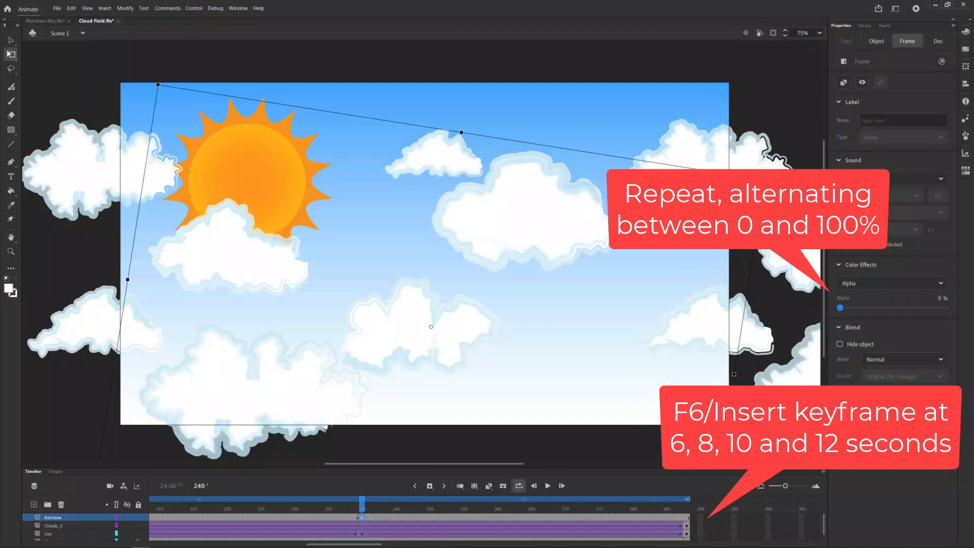
right_click(308, 518)
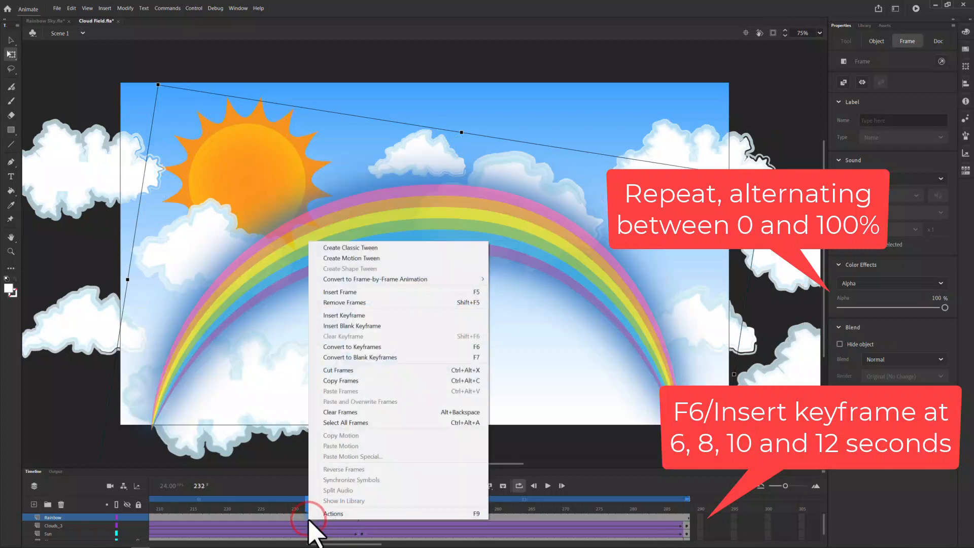
left_click(337, 247)
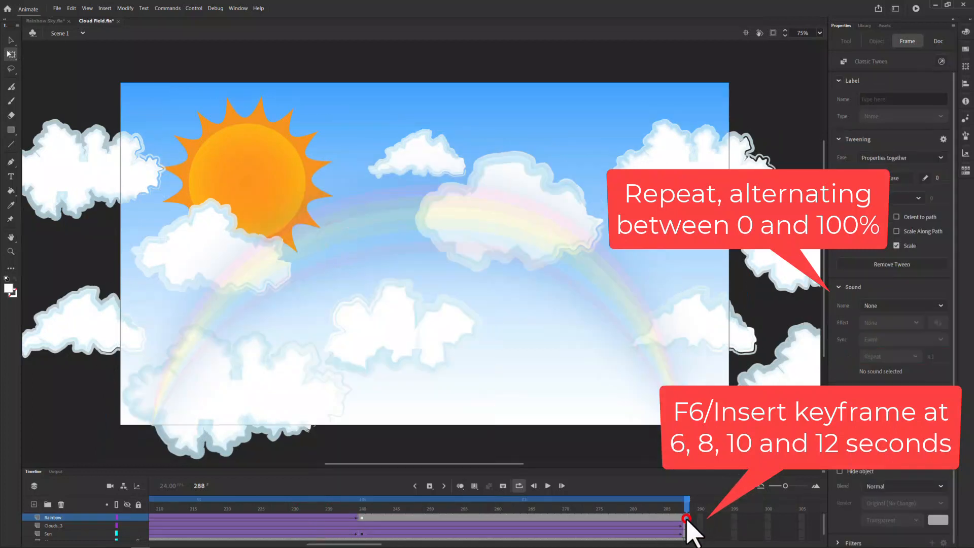
Step: Insert a keyframe at frame 288 of the Rainbow layer with alpha at 100%, and create a classic tween between frames 240 and 288
key("F6")
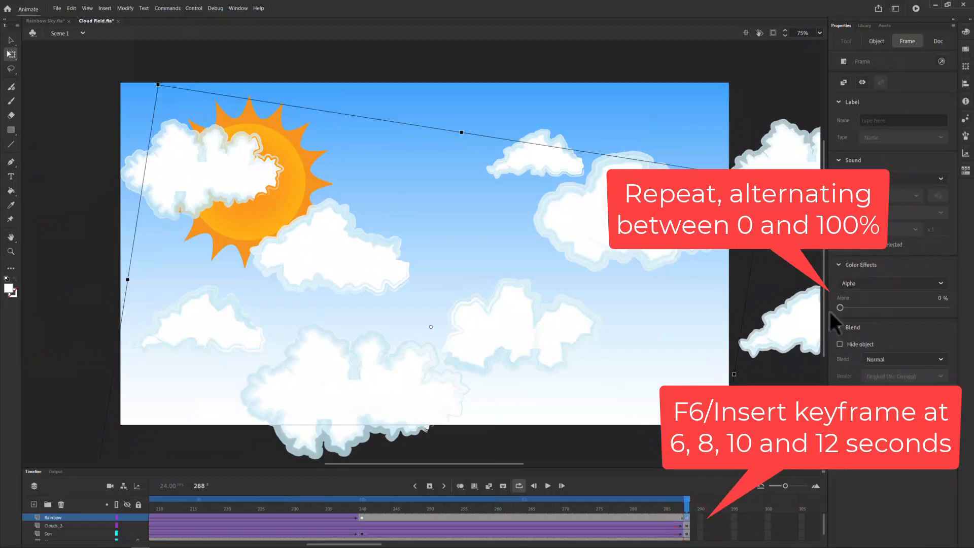
left_click_drag(840, 307, 944, 308)
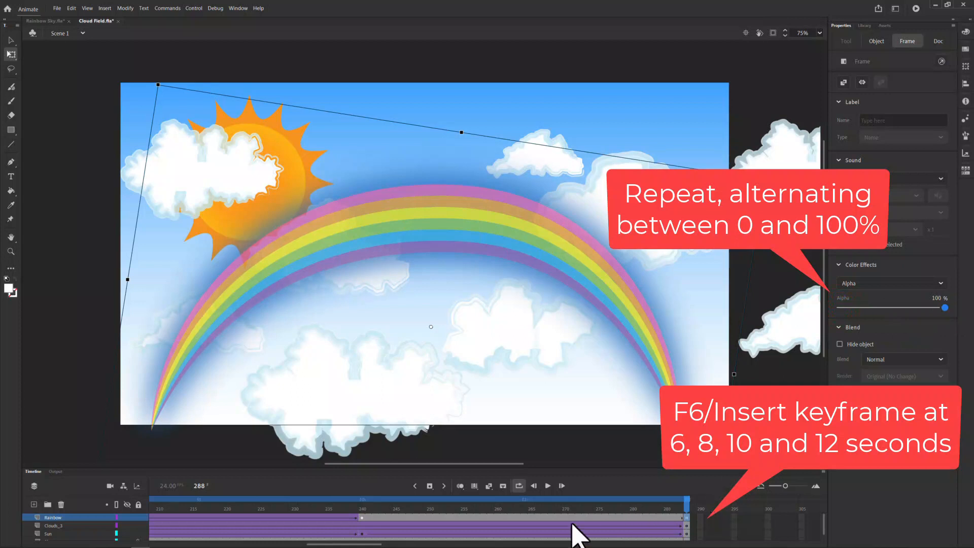
right_click(558, 516)
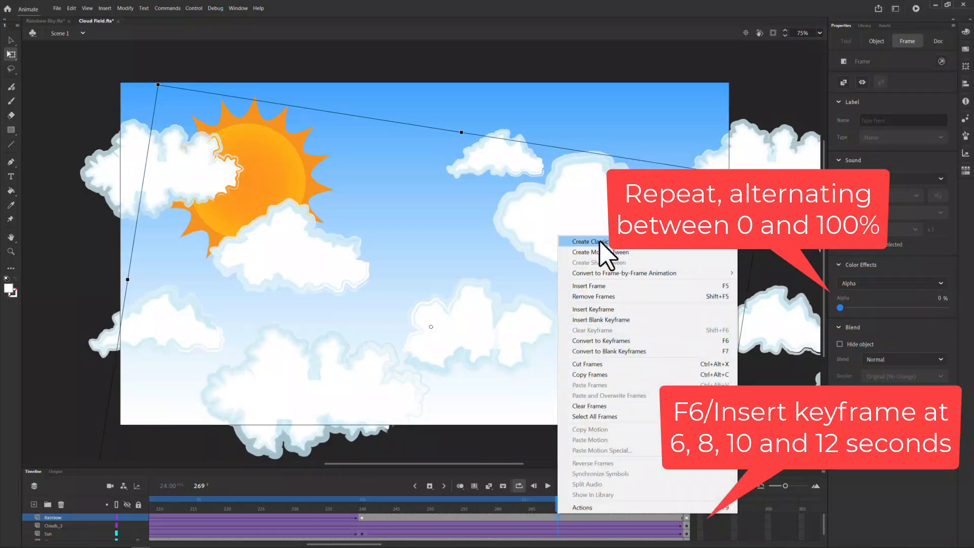
left_click(601, 243)
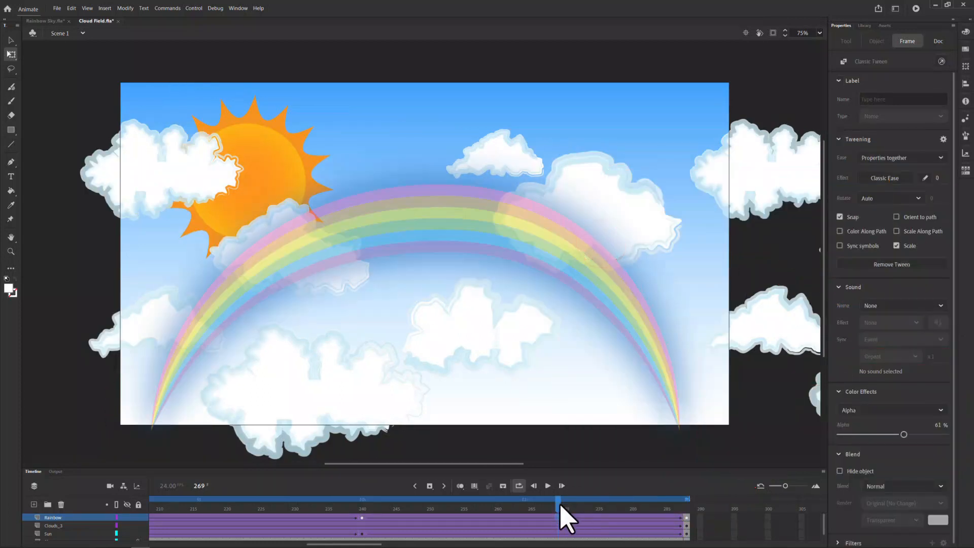
Step: Scrub to frame 288 and play the animation to preview the rainbow fading in and out
left_click_drag(577, 497, 768, 499)
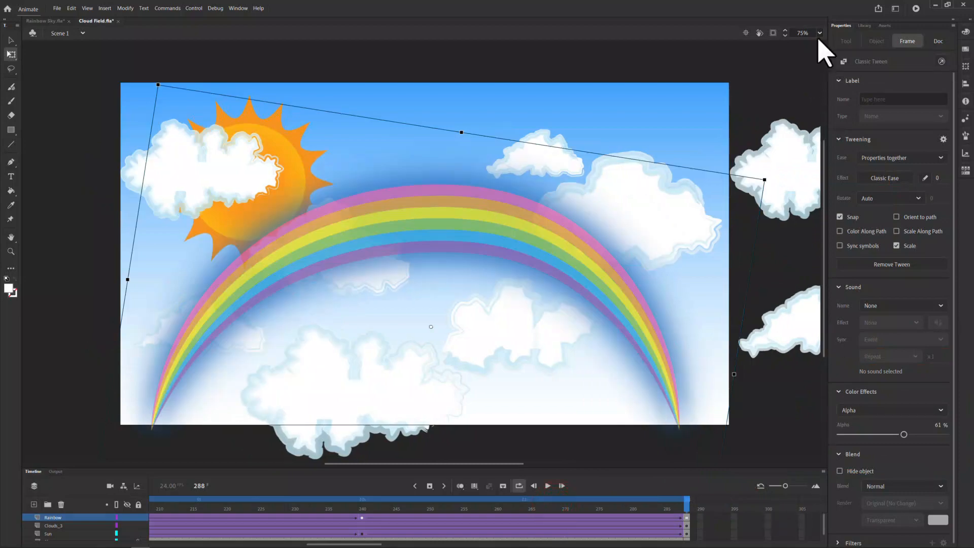
left_click(819, 33)
left_click(823, 45)
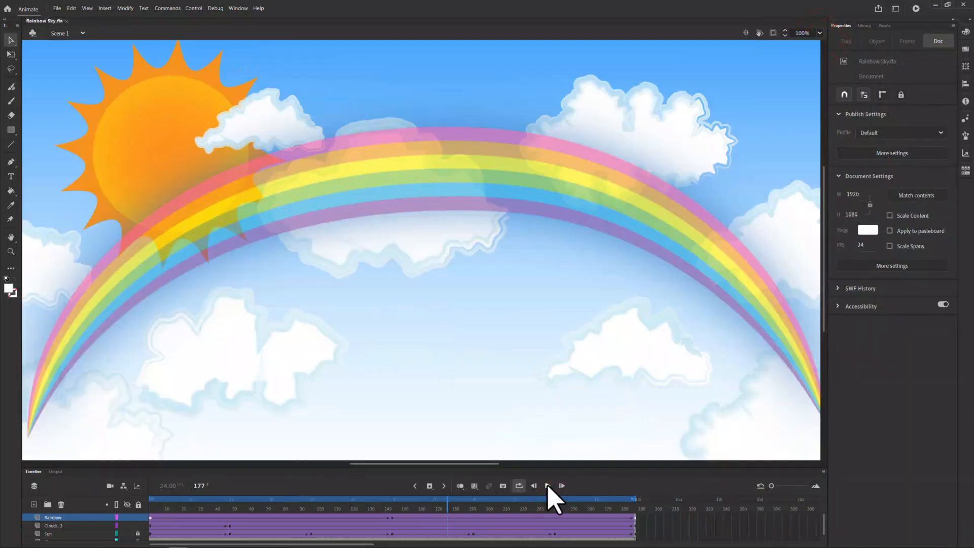
left_click(547, 485)
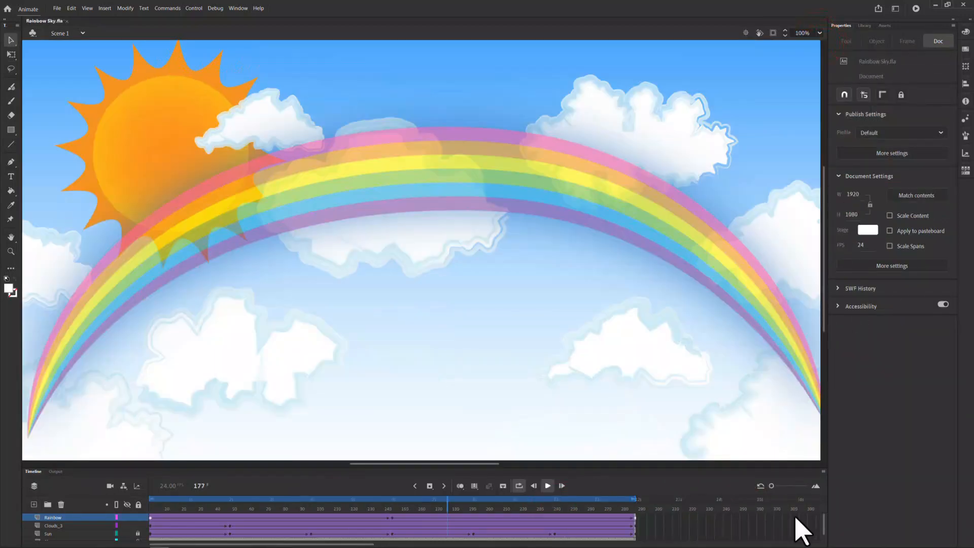